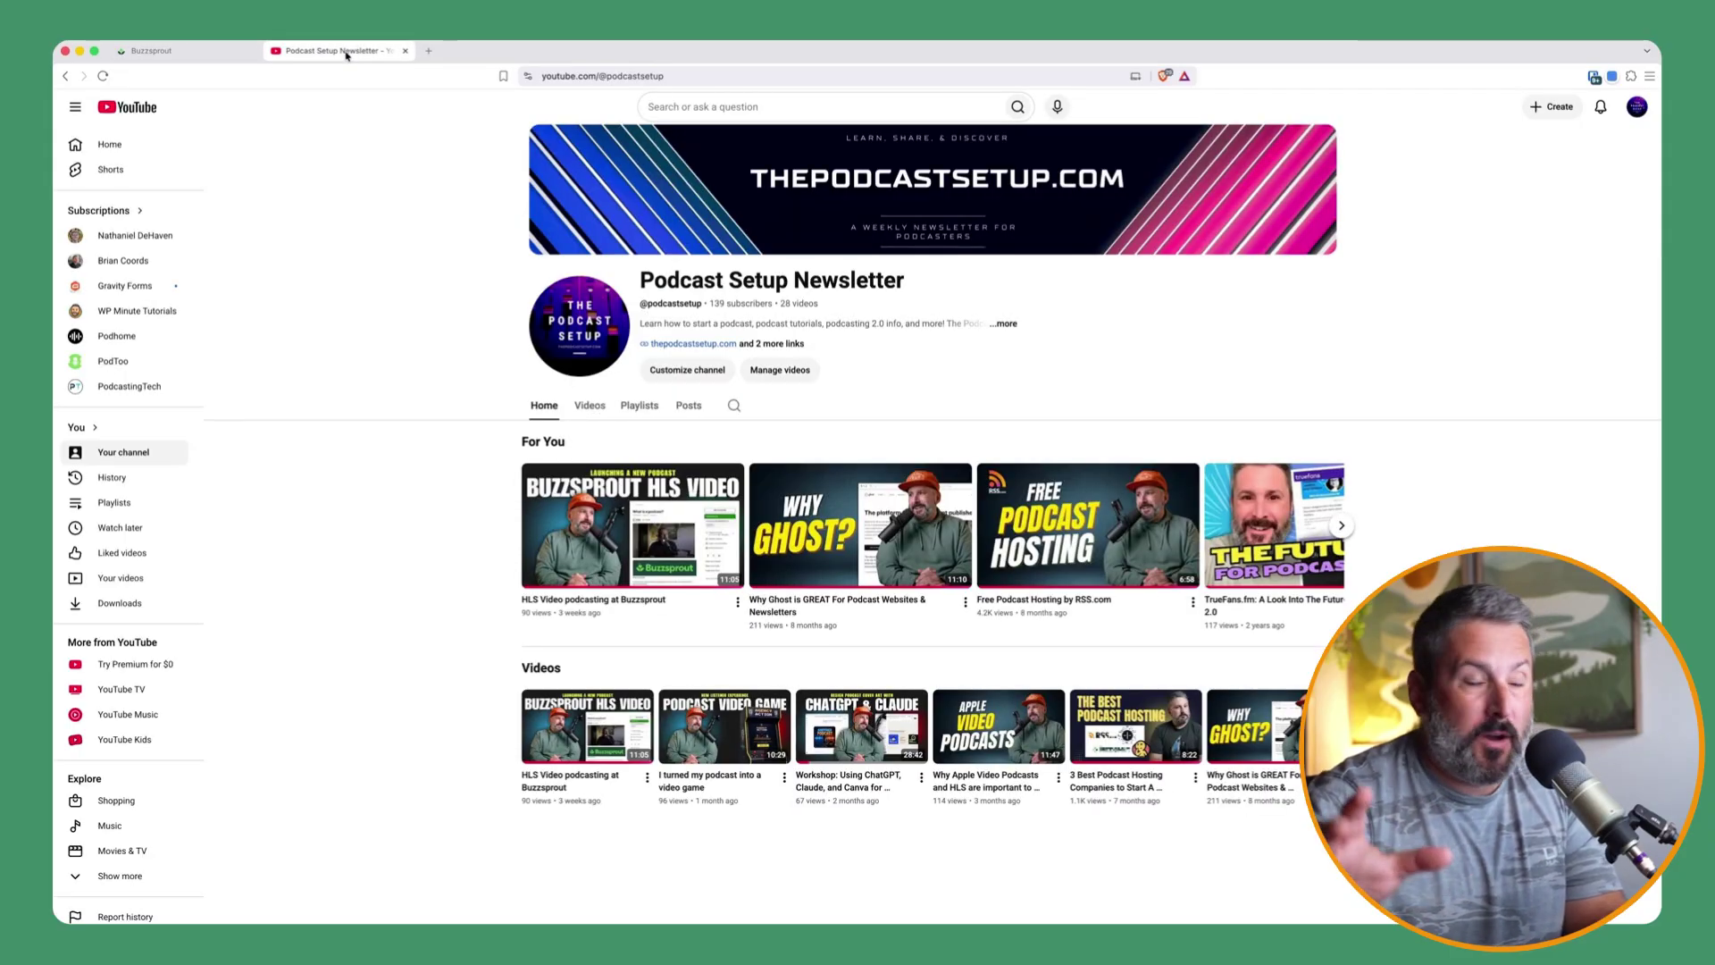
Step: Switch to Buzzsprout and choose to create a new YouTube podcast playlist named "Matt Has a Podcast About Podcasting"
click(152, 51)
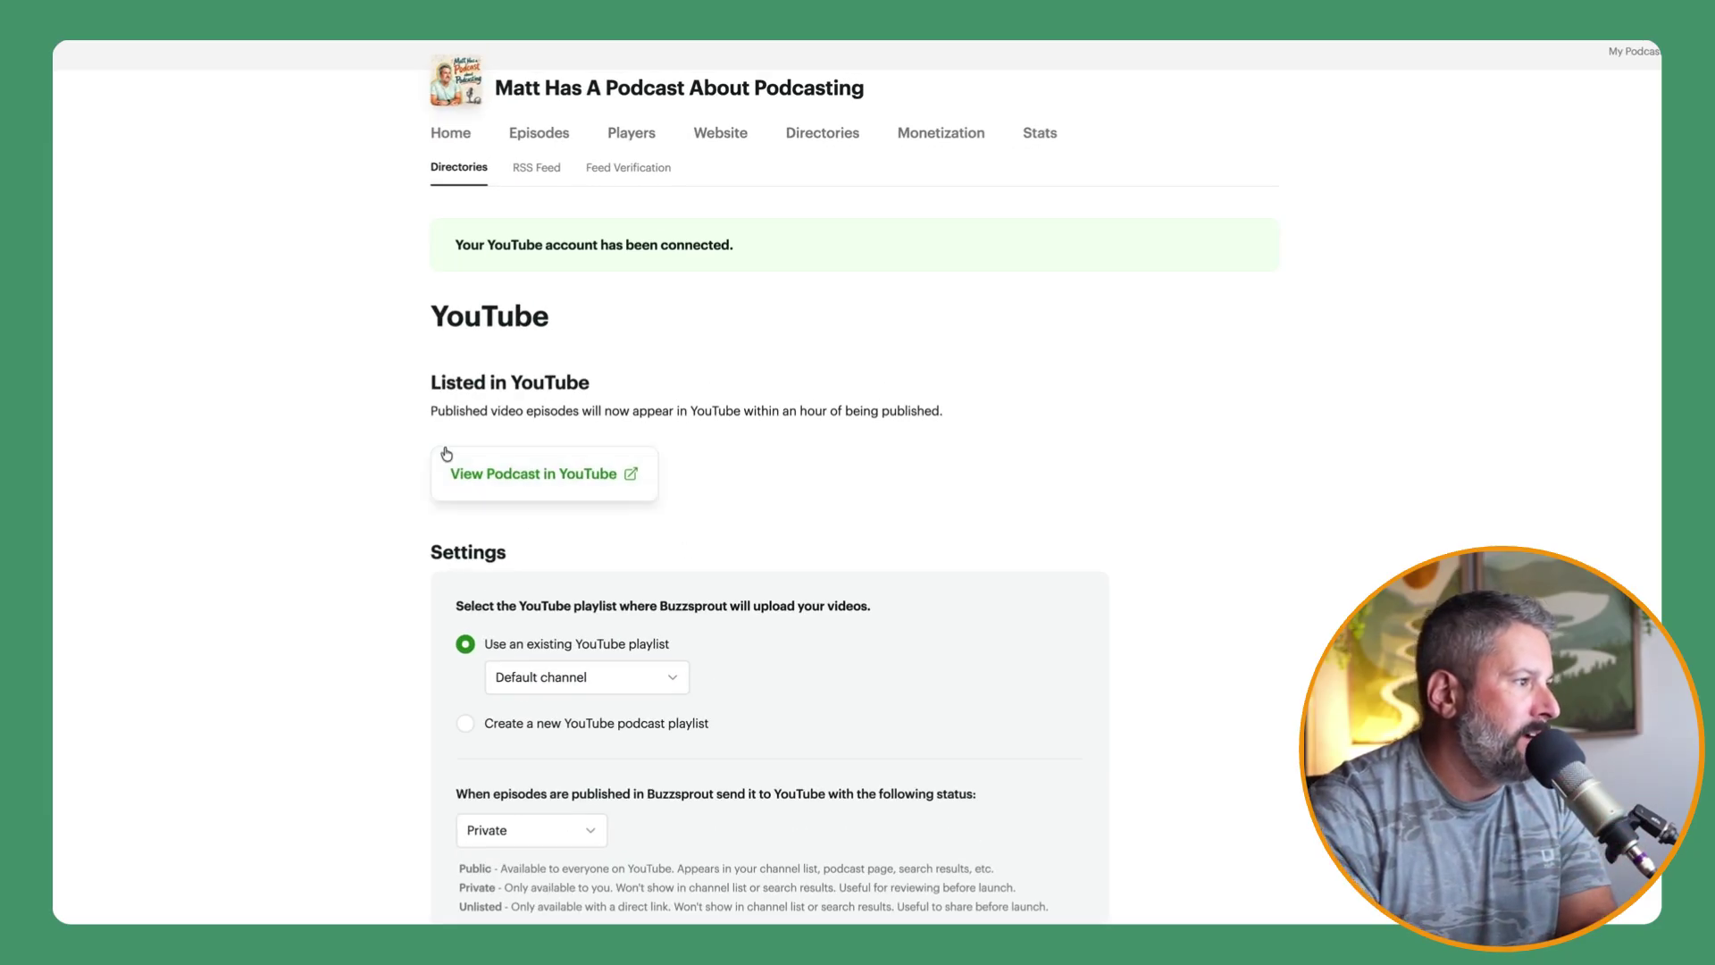
scroll(694, 538, down, 2)
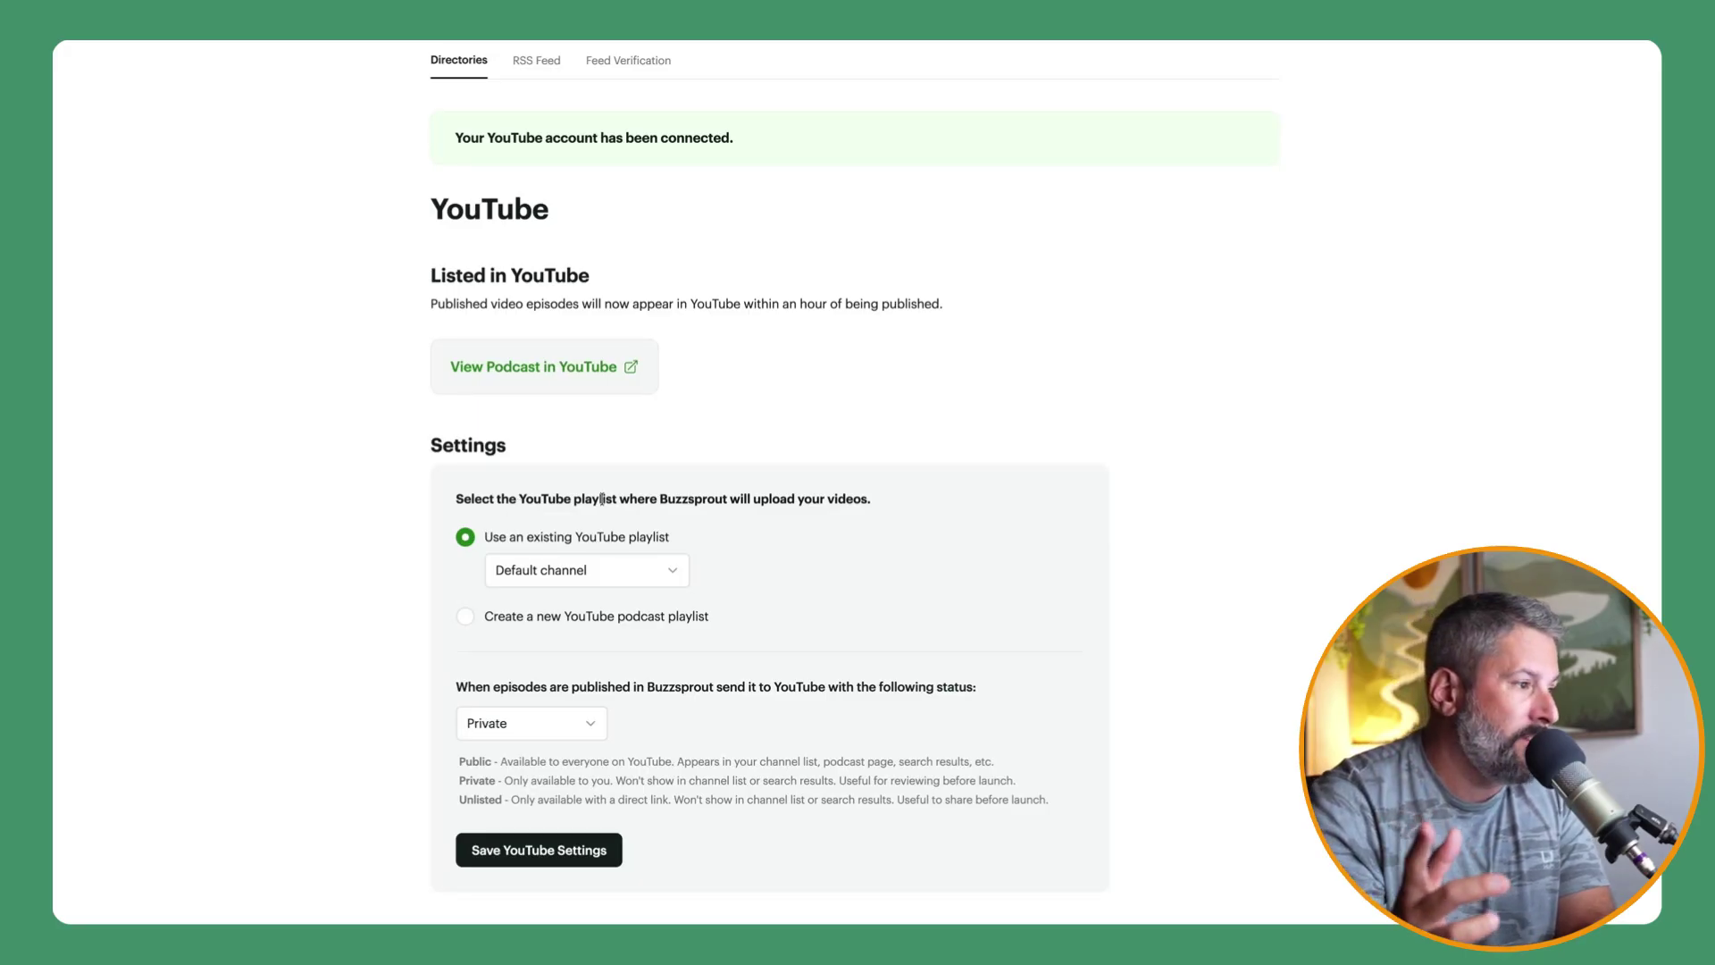
click(555, 617)
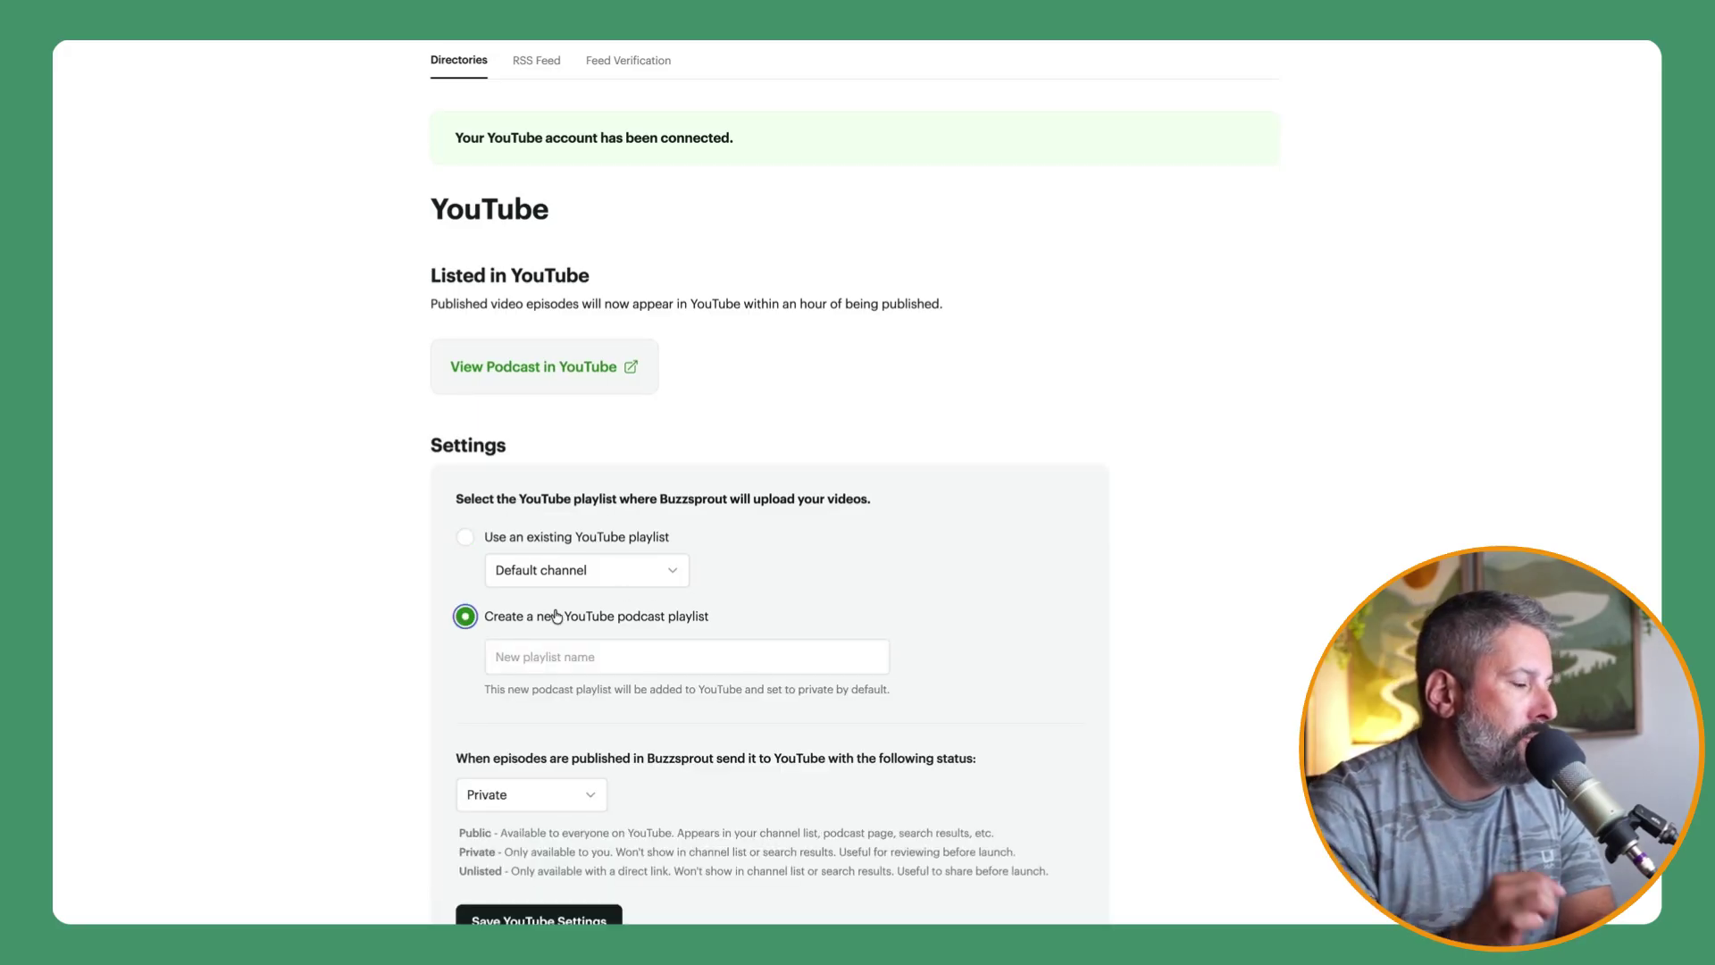
click(549, 657)
text(Matt Has a )
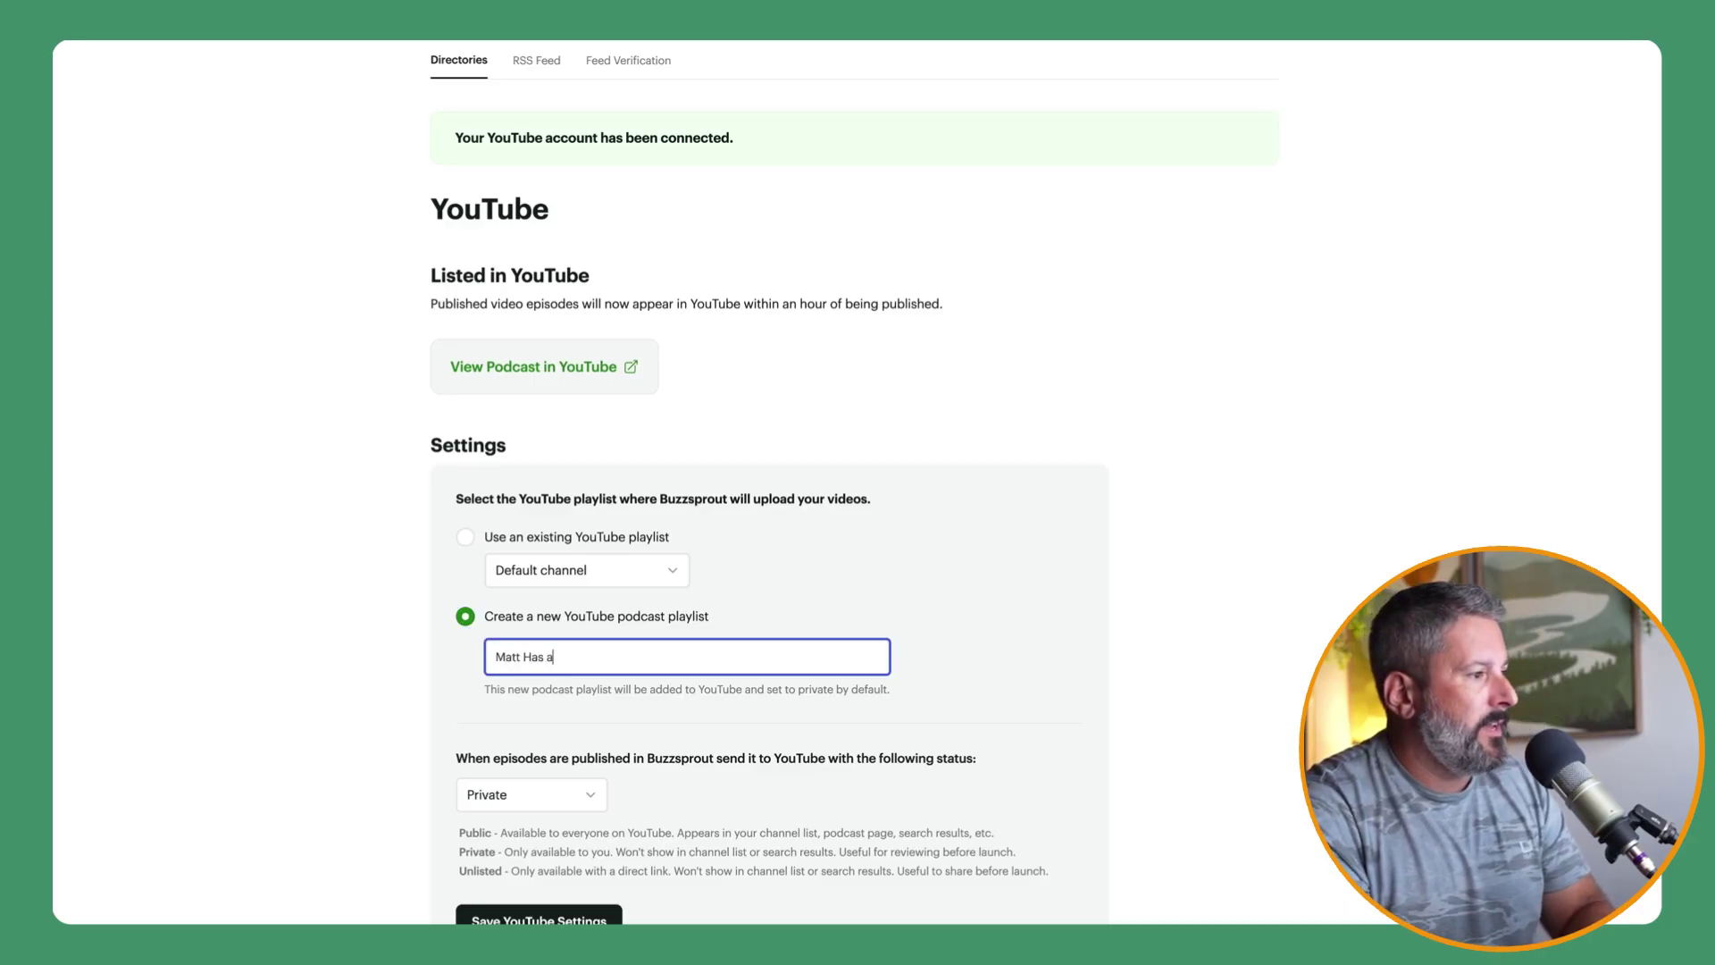
text(Podcast About Pod)
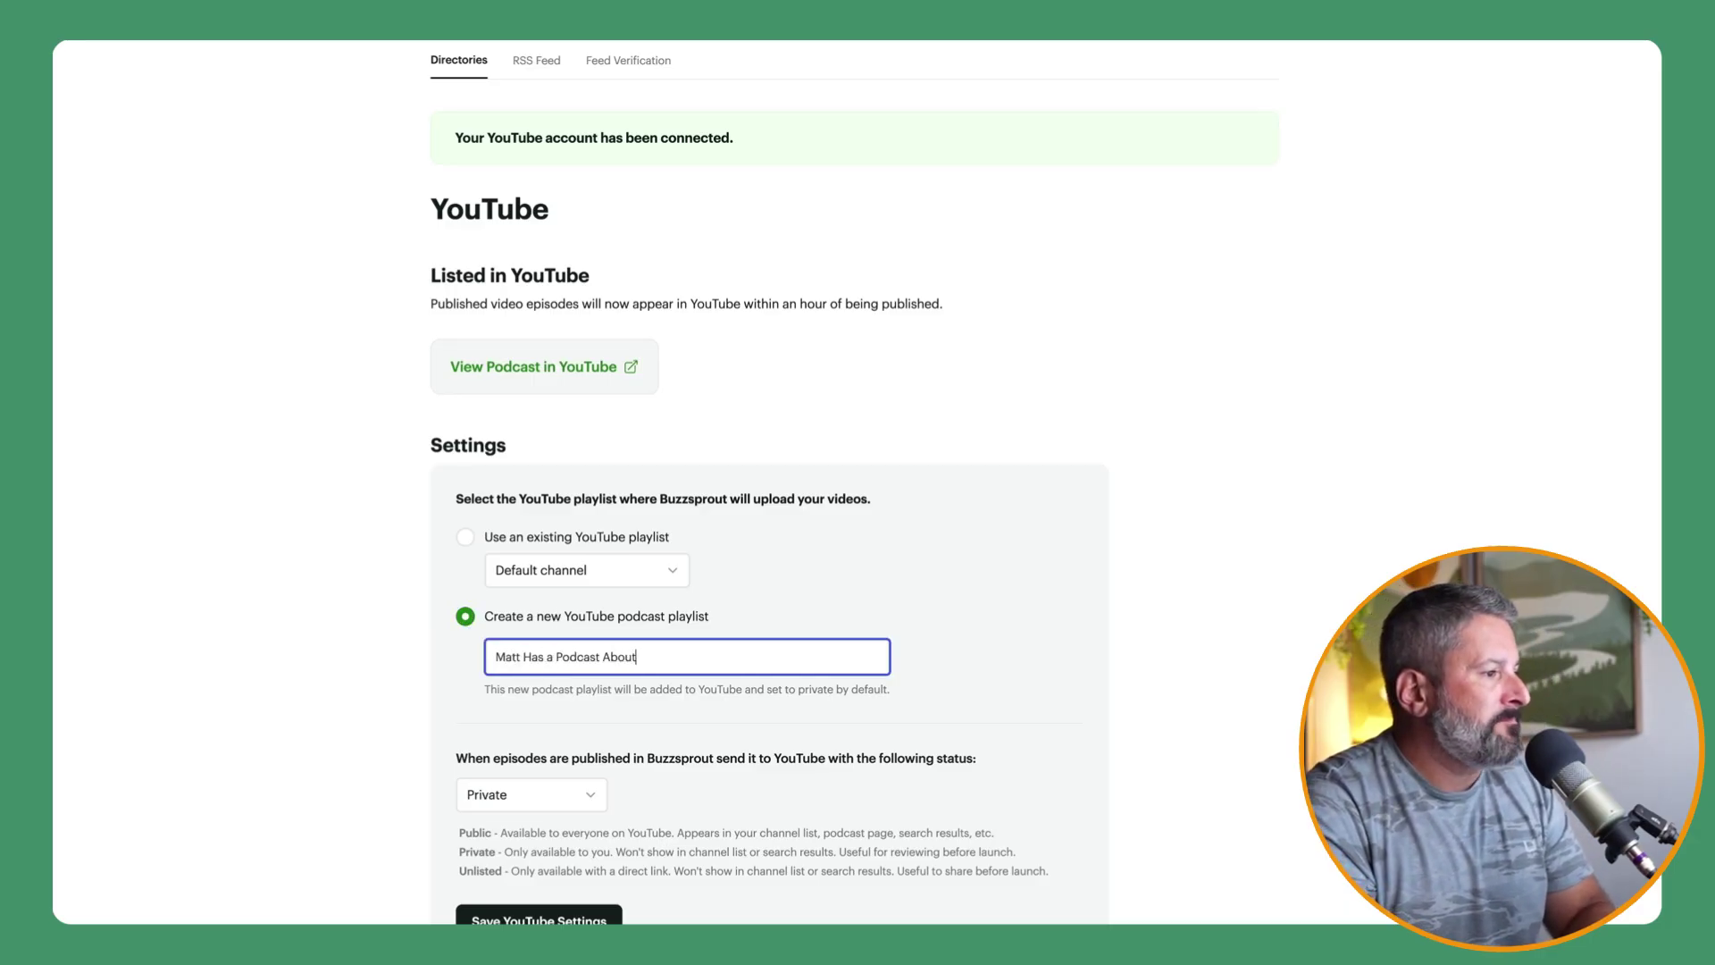
text(casting)
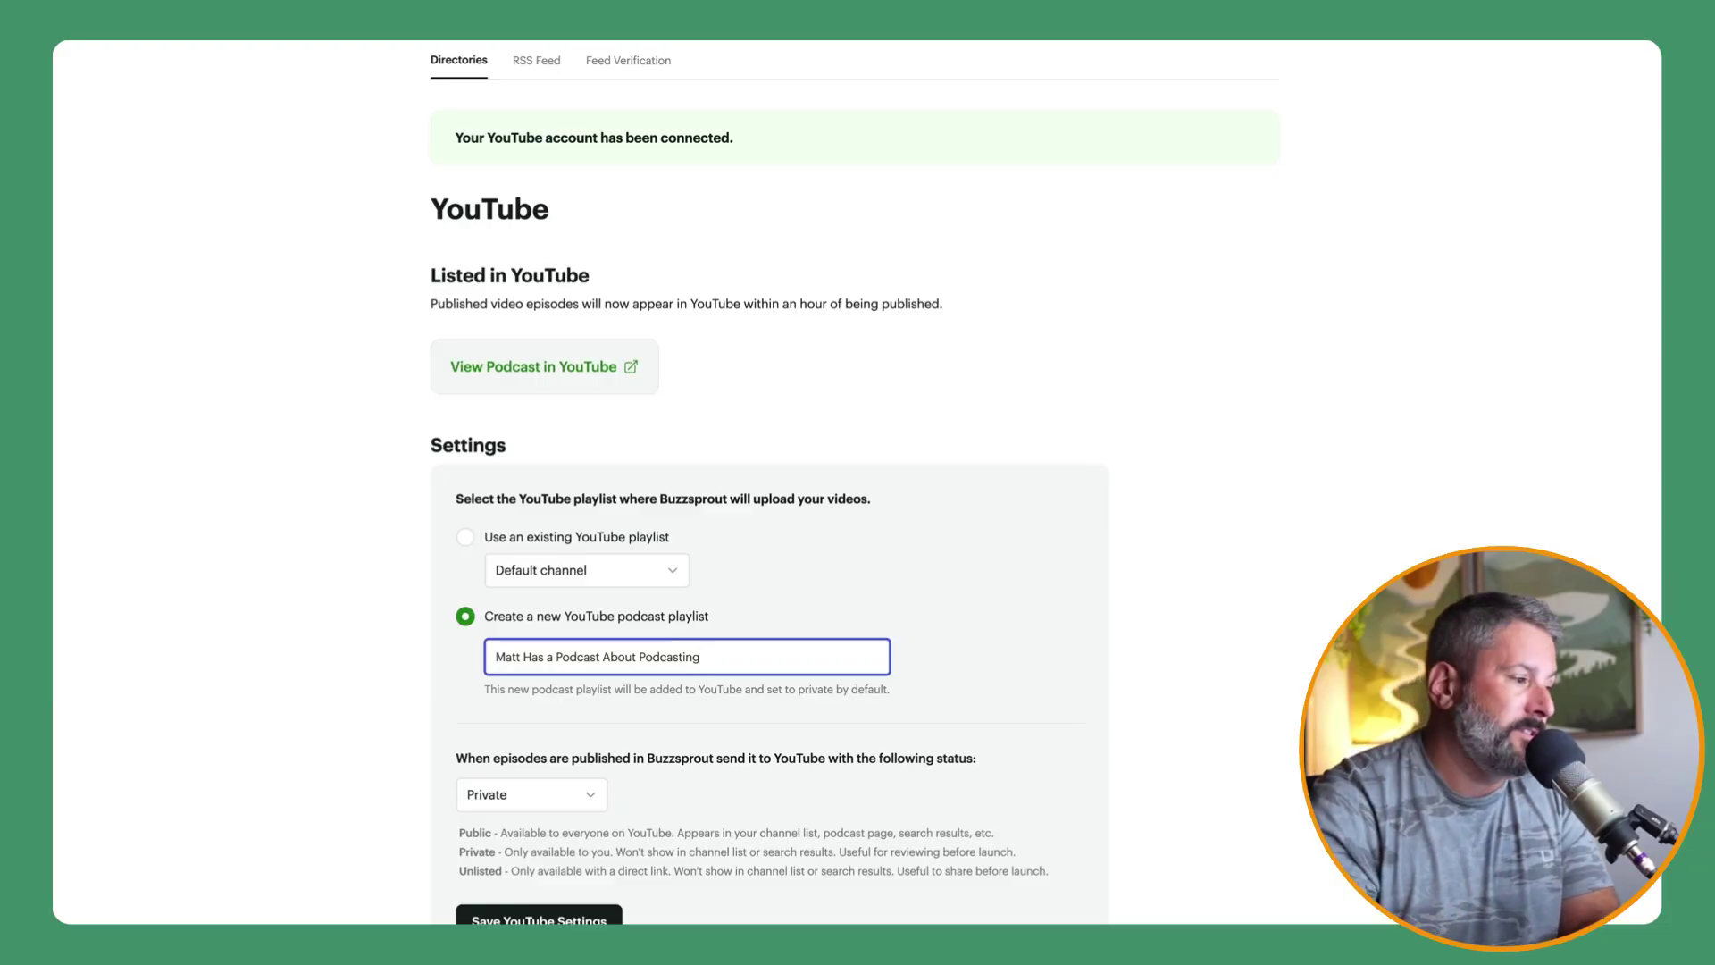
key(Tab)
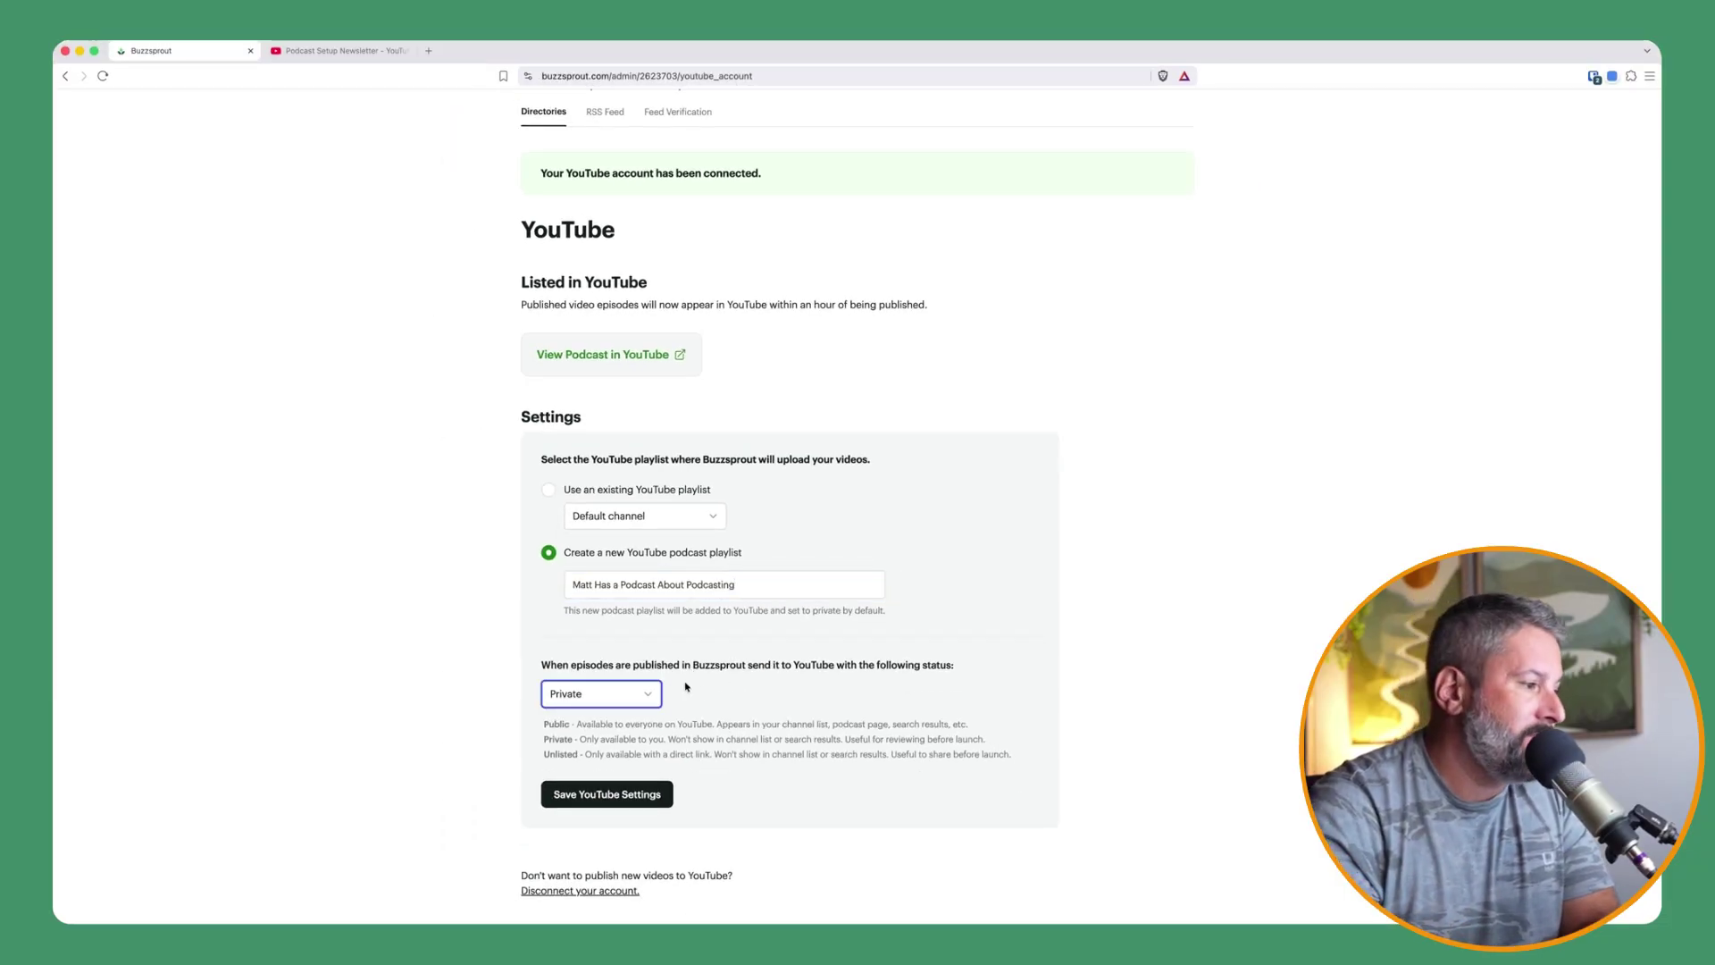
Step: Set the status for episodes sent to YouTube to Public and save the YouTube settings
click(619, 701)
click(580, 671)
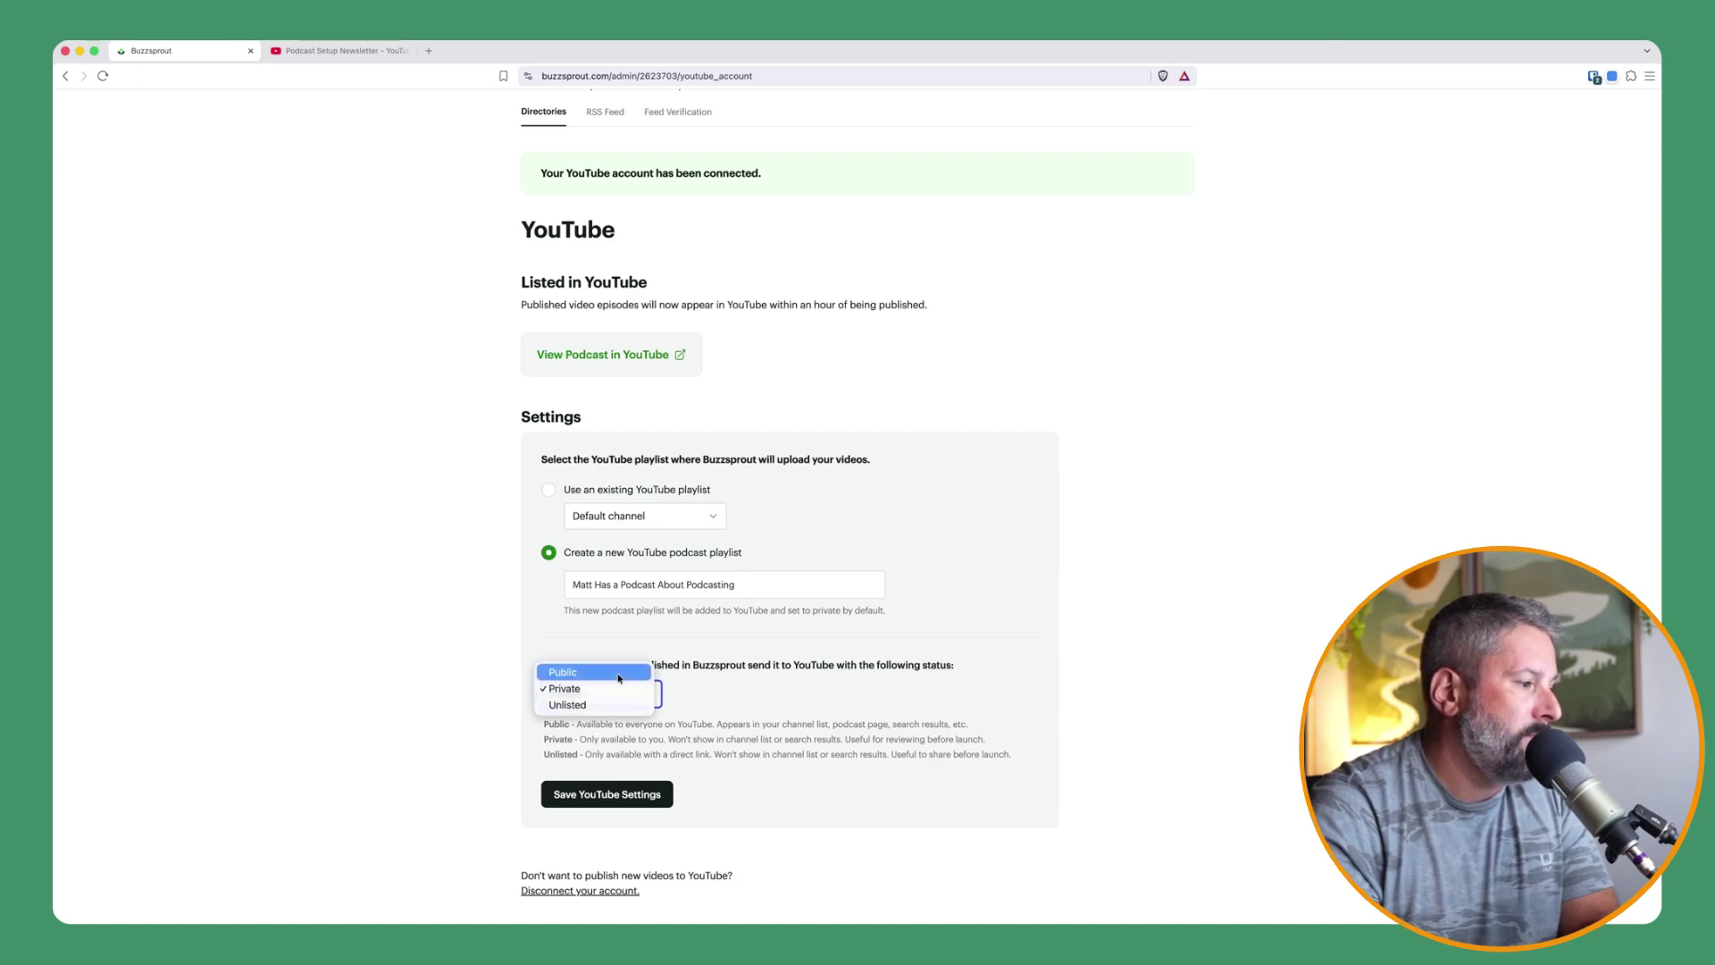
click(601, 795)
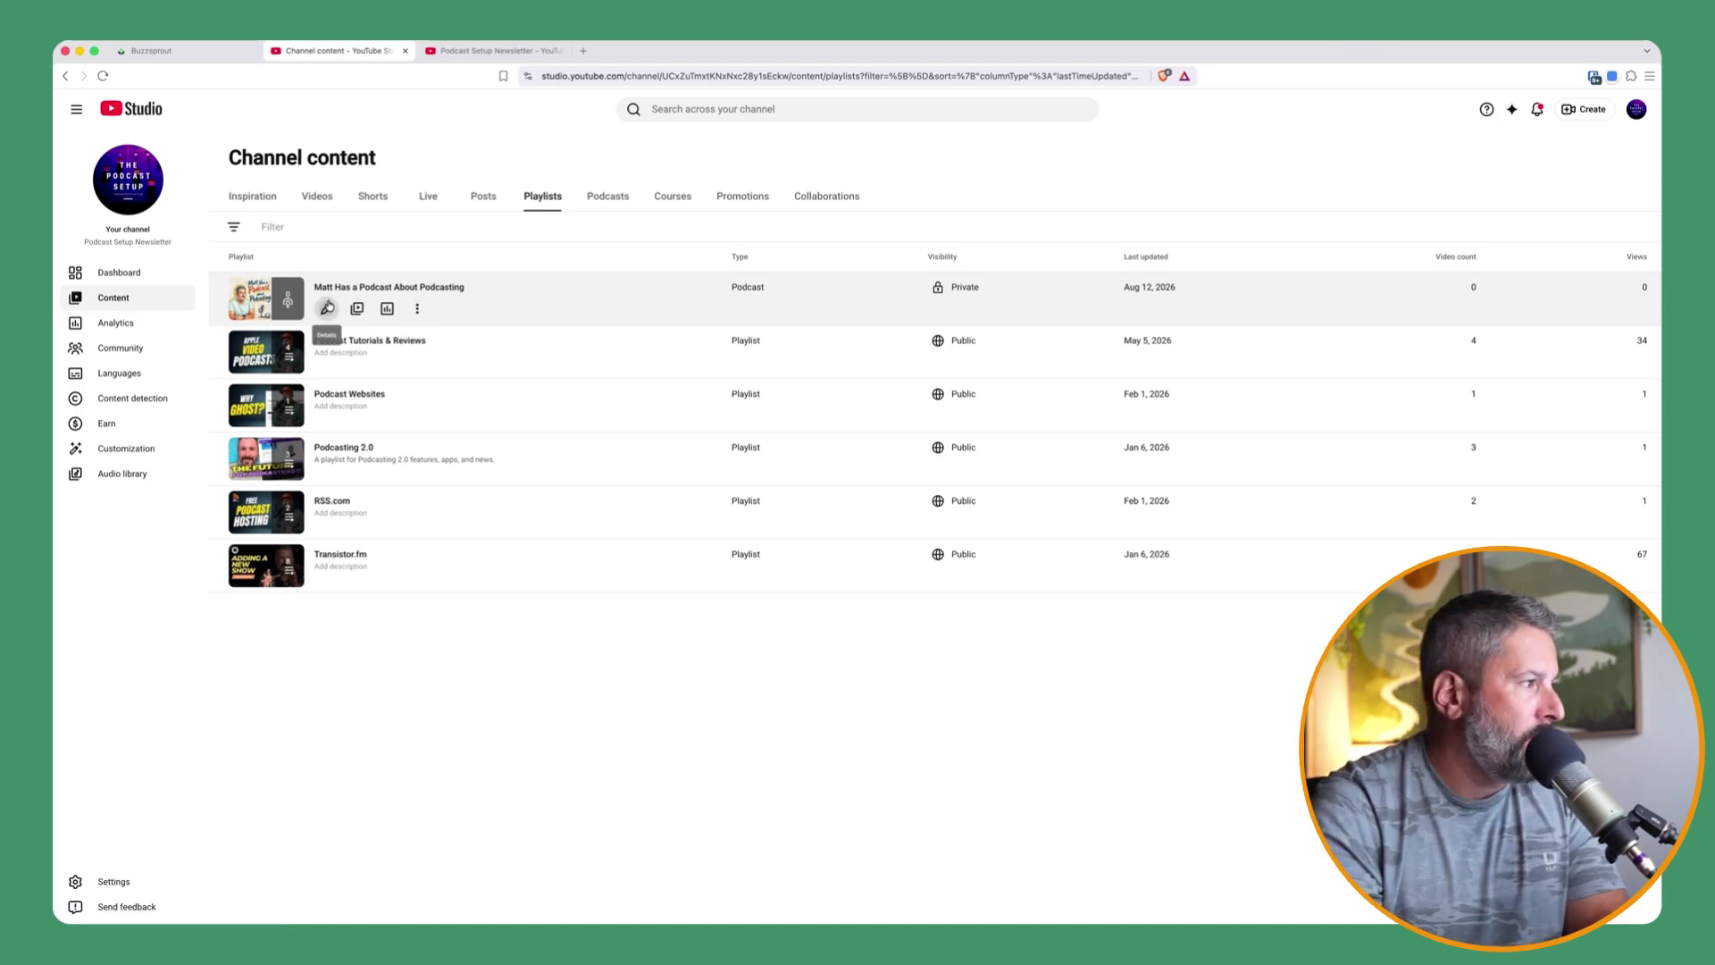
Step: Open the details of the "Matt Has a Podcast About Podcasting" playlist in YouTube Studio, set its visibility to Public and save
click(327, 308)
click(871, 192)
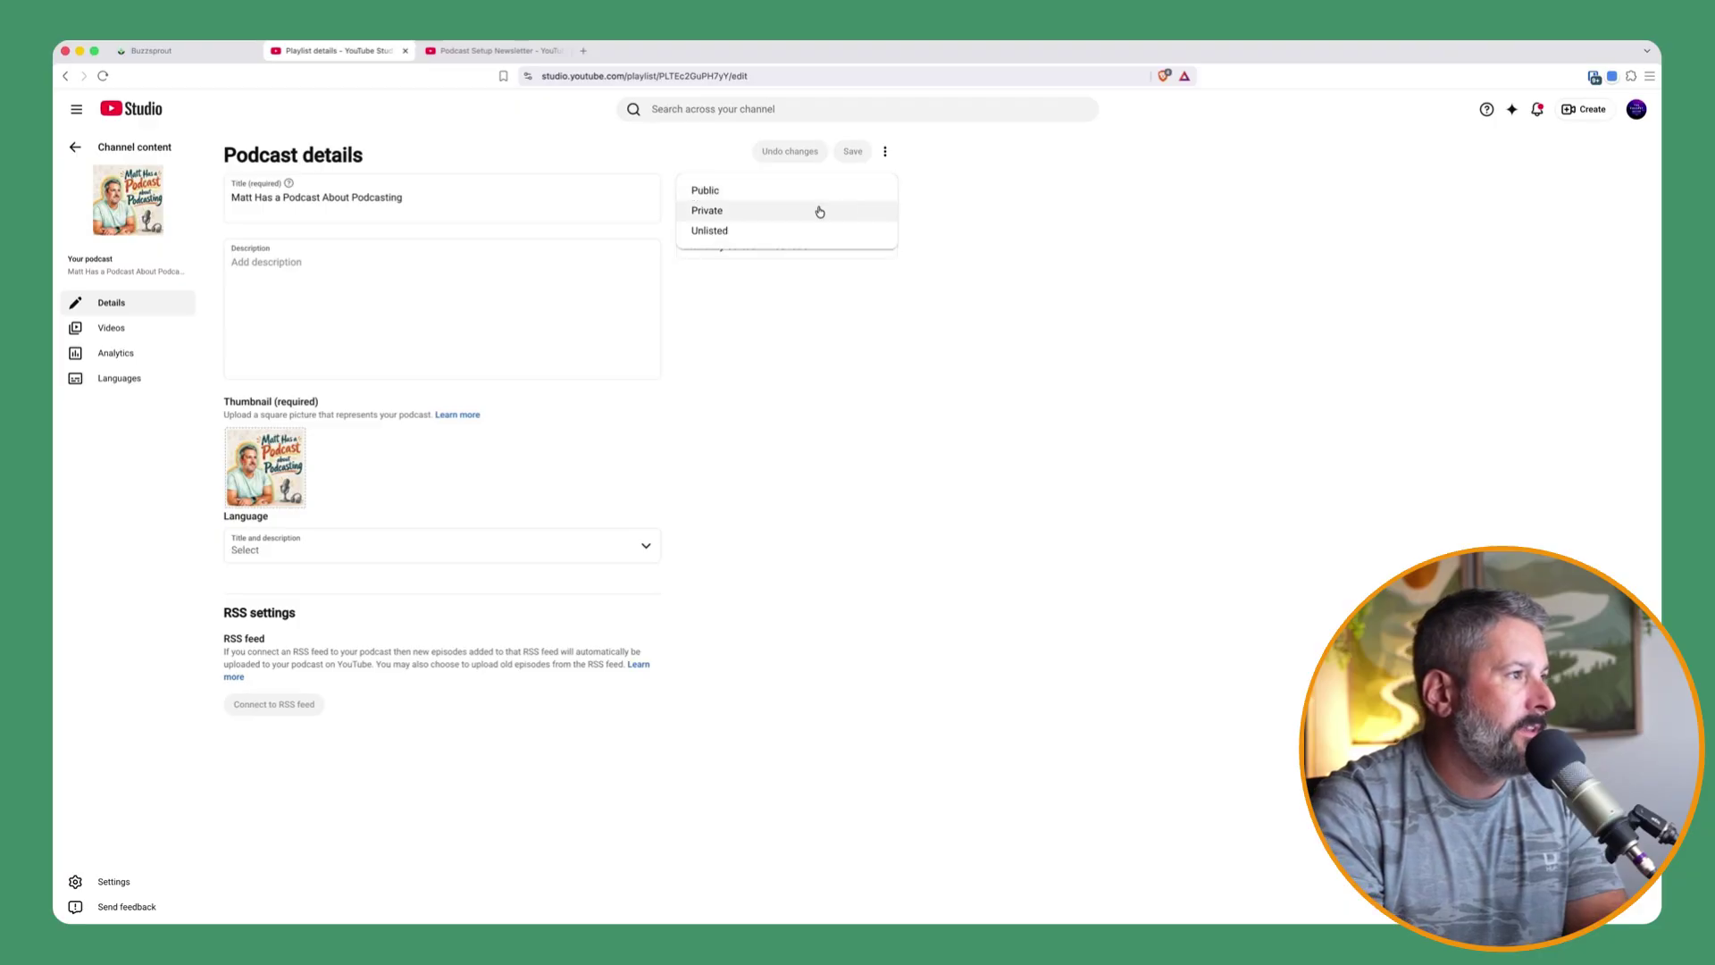
click(785, 191)
click(858, 153)
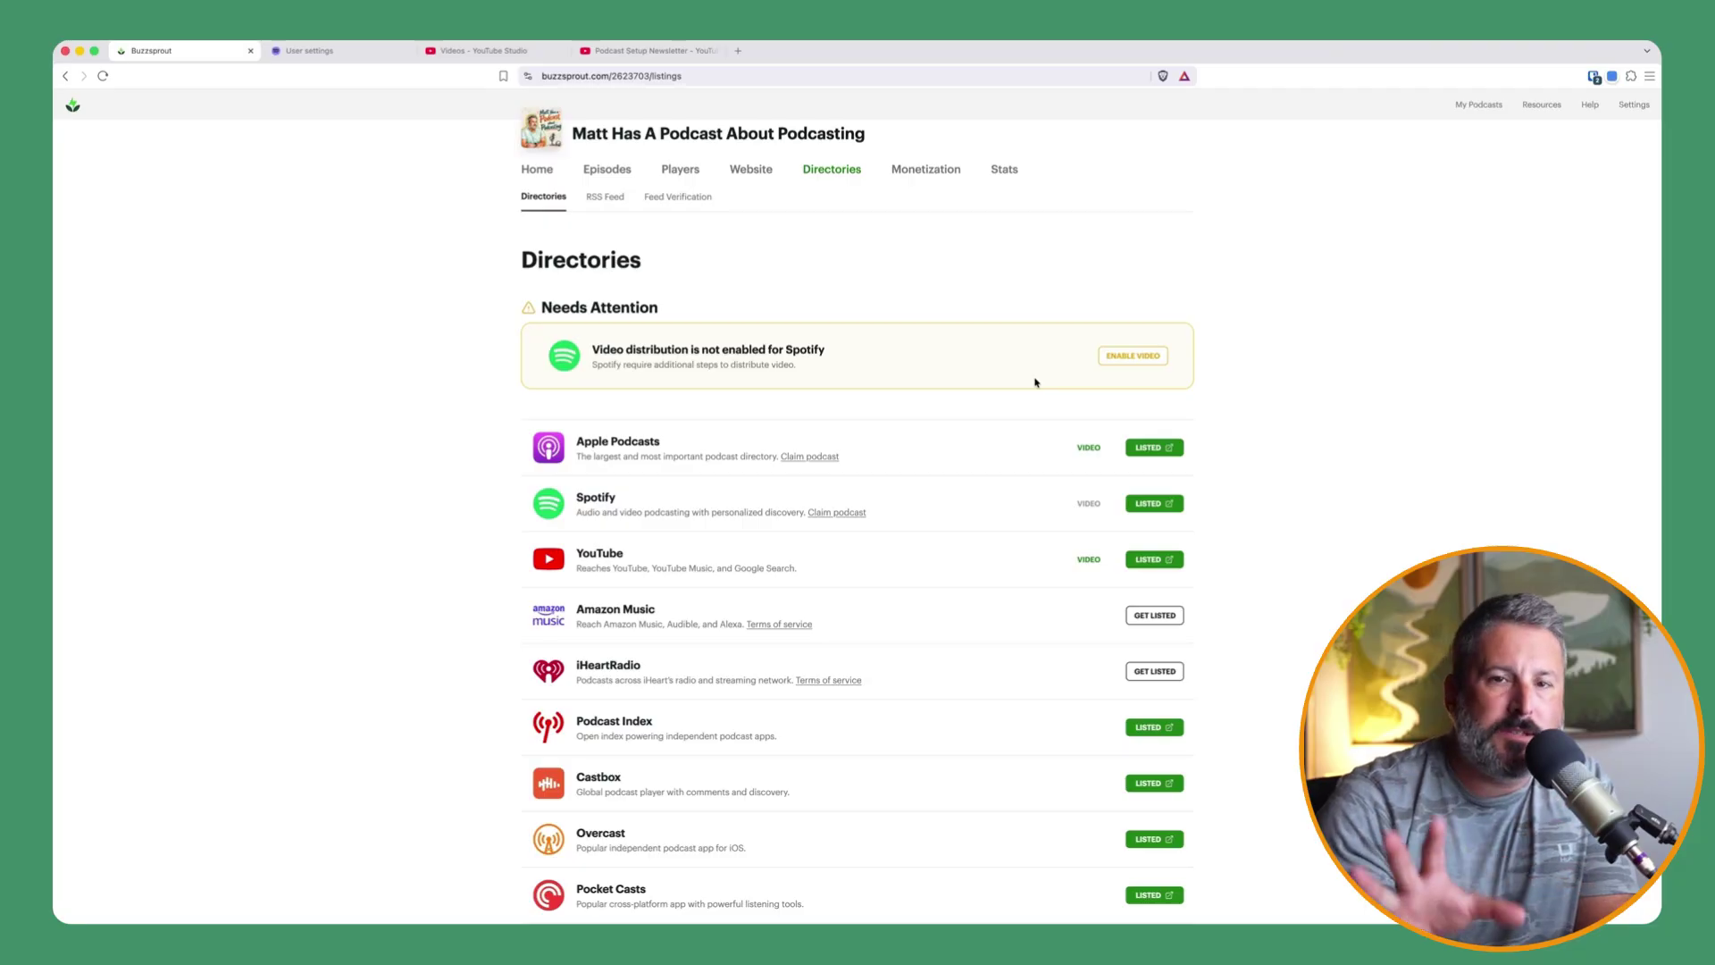
Step: Start Spotify video setup, add the contact email to the RSS feed for 48 hours, and open Spotify's Find an existing show page
click(1124, 357)
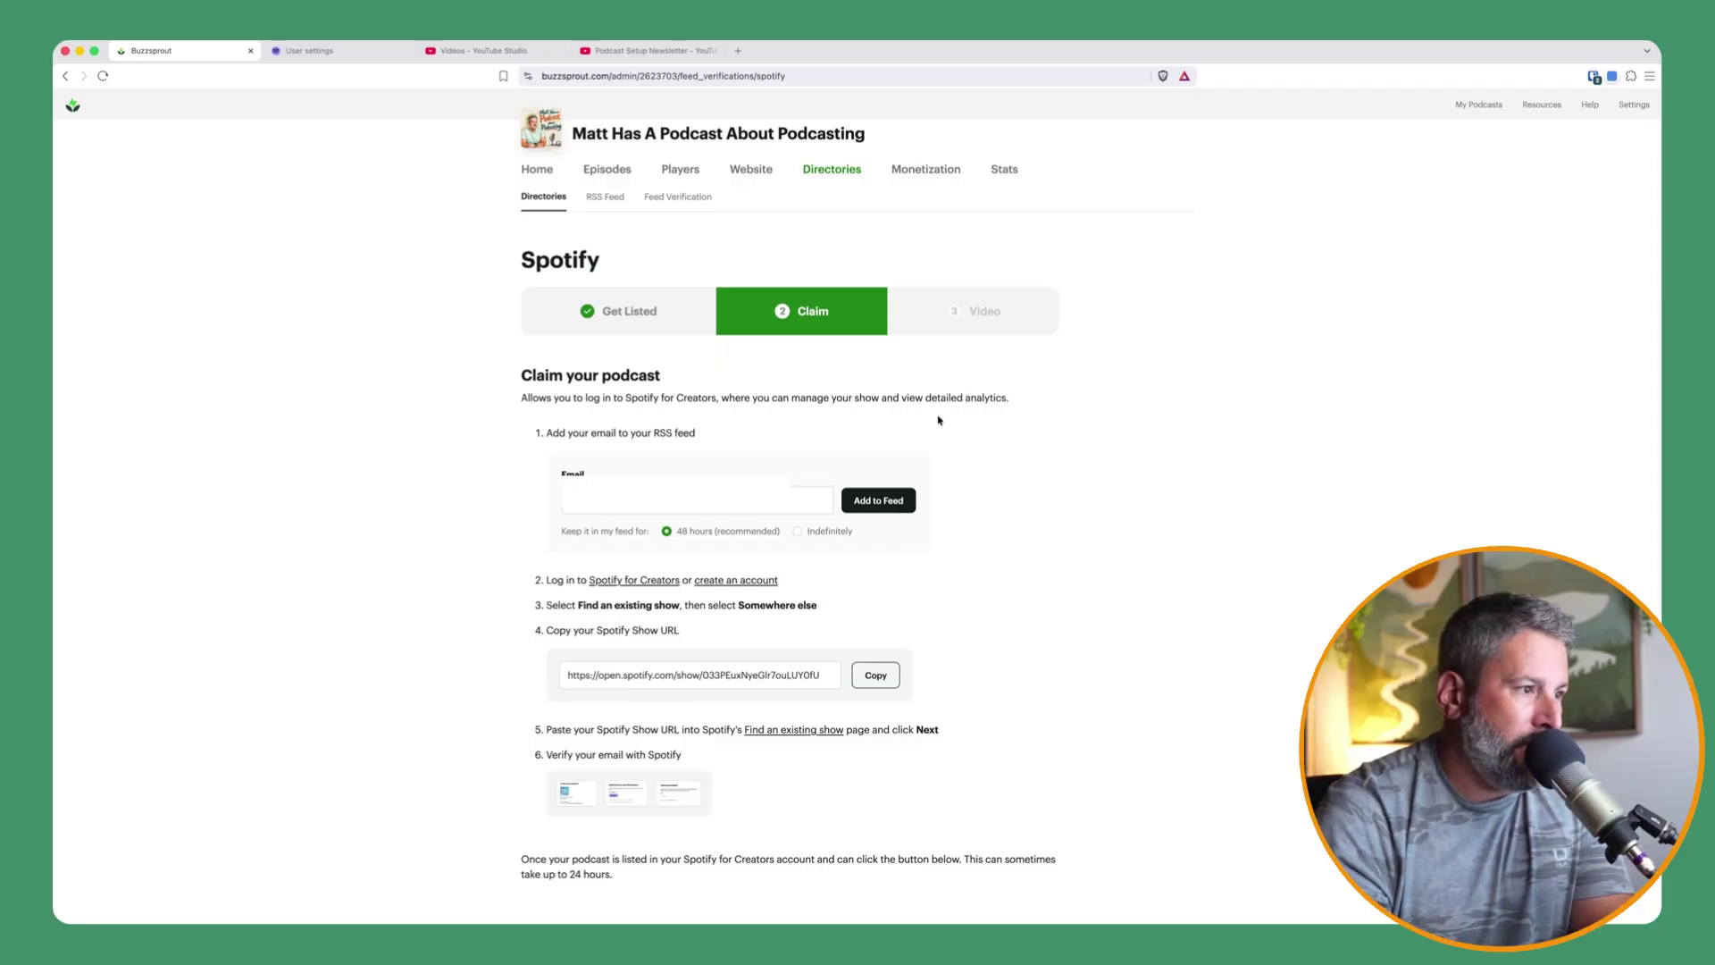
click(875, 499)
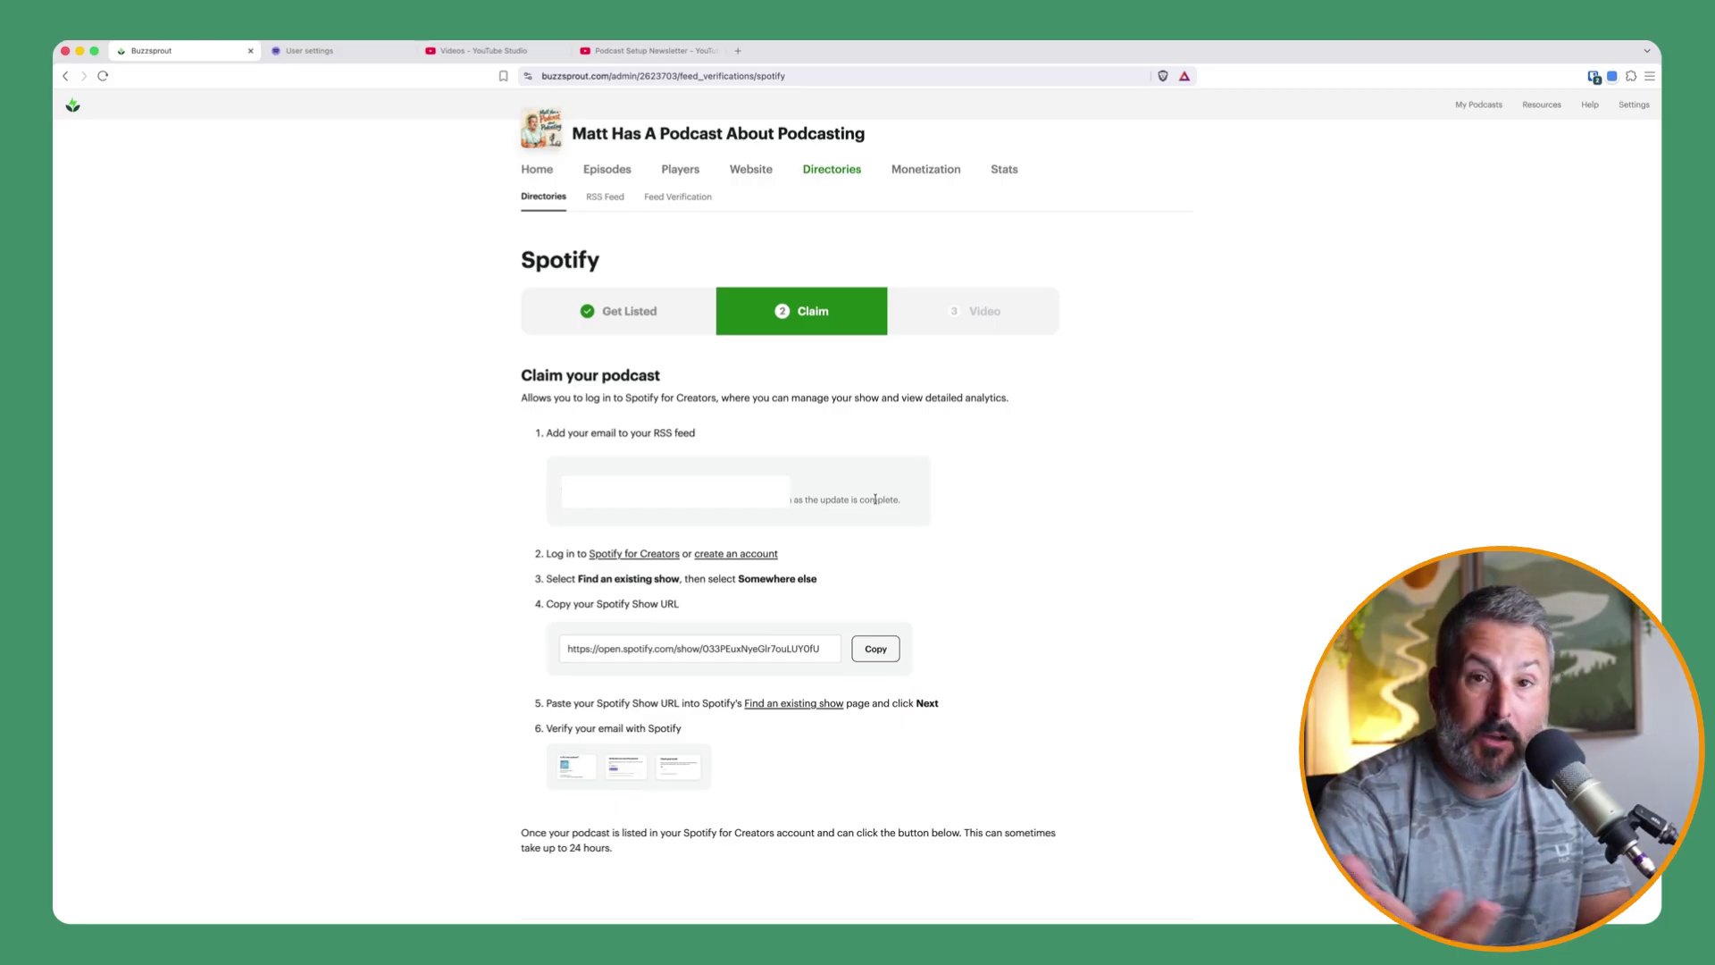
right_click(774, 703)
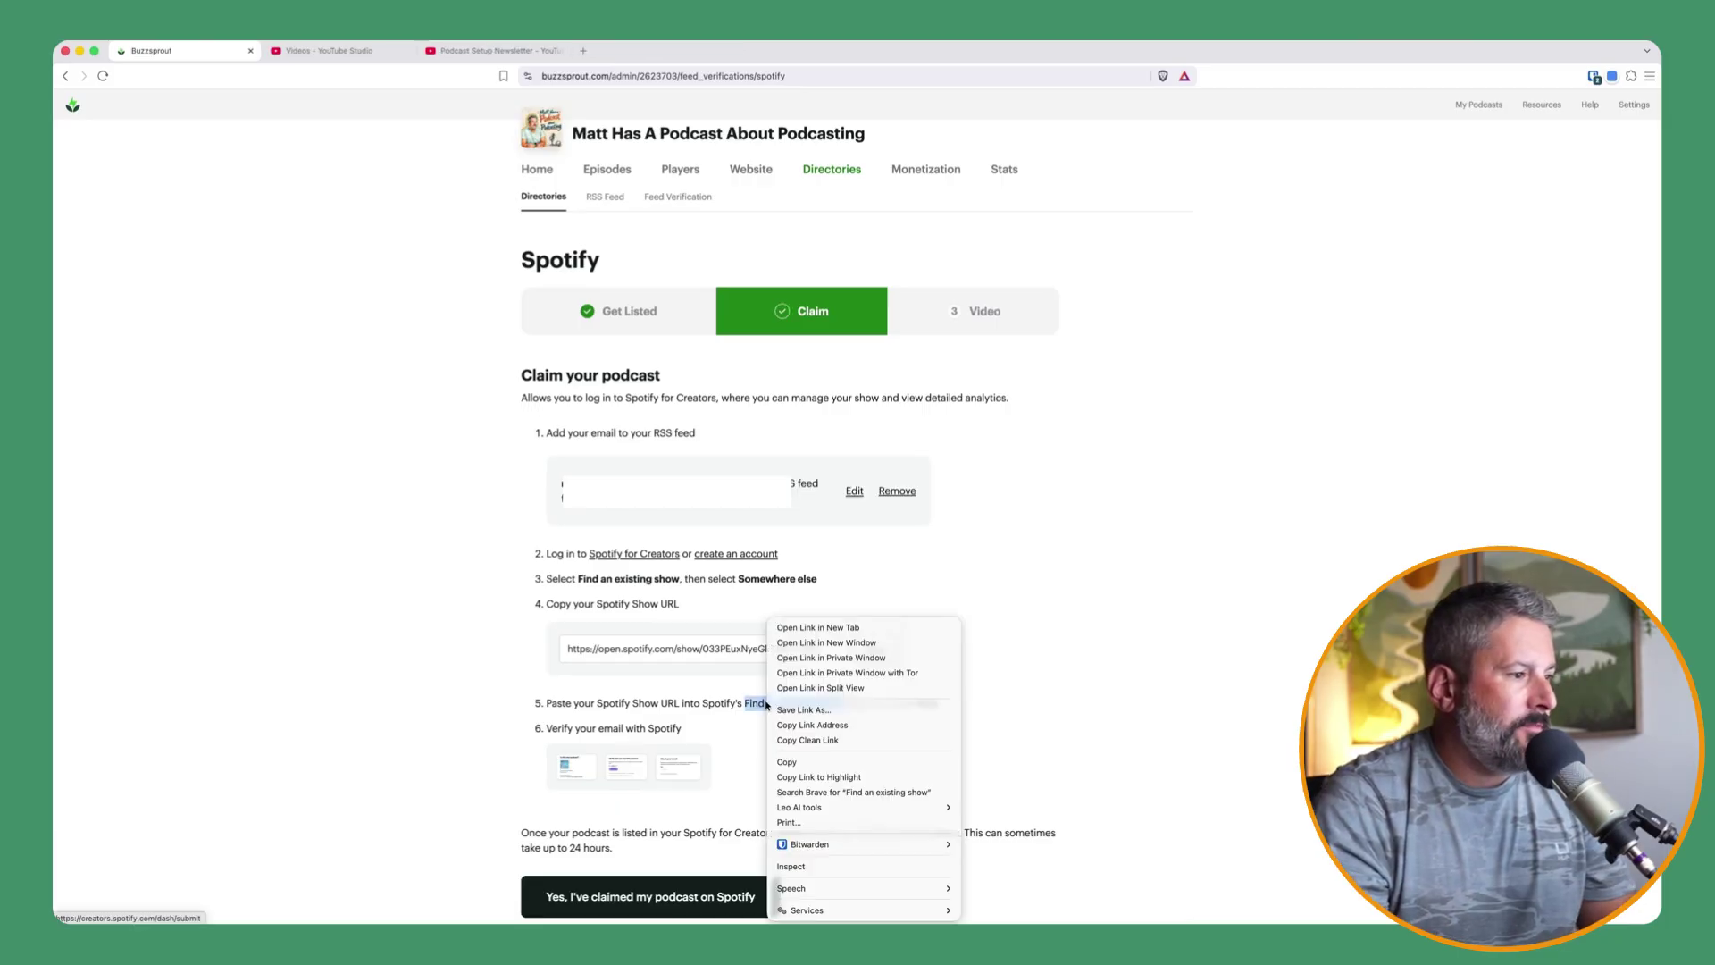
click(781, 628)
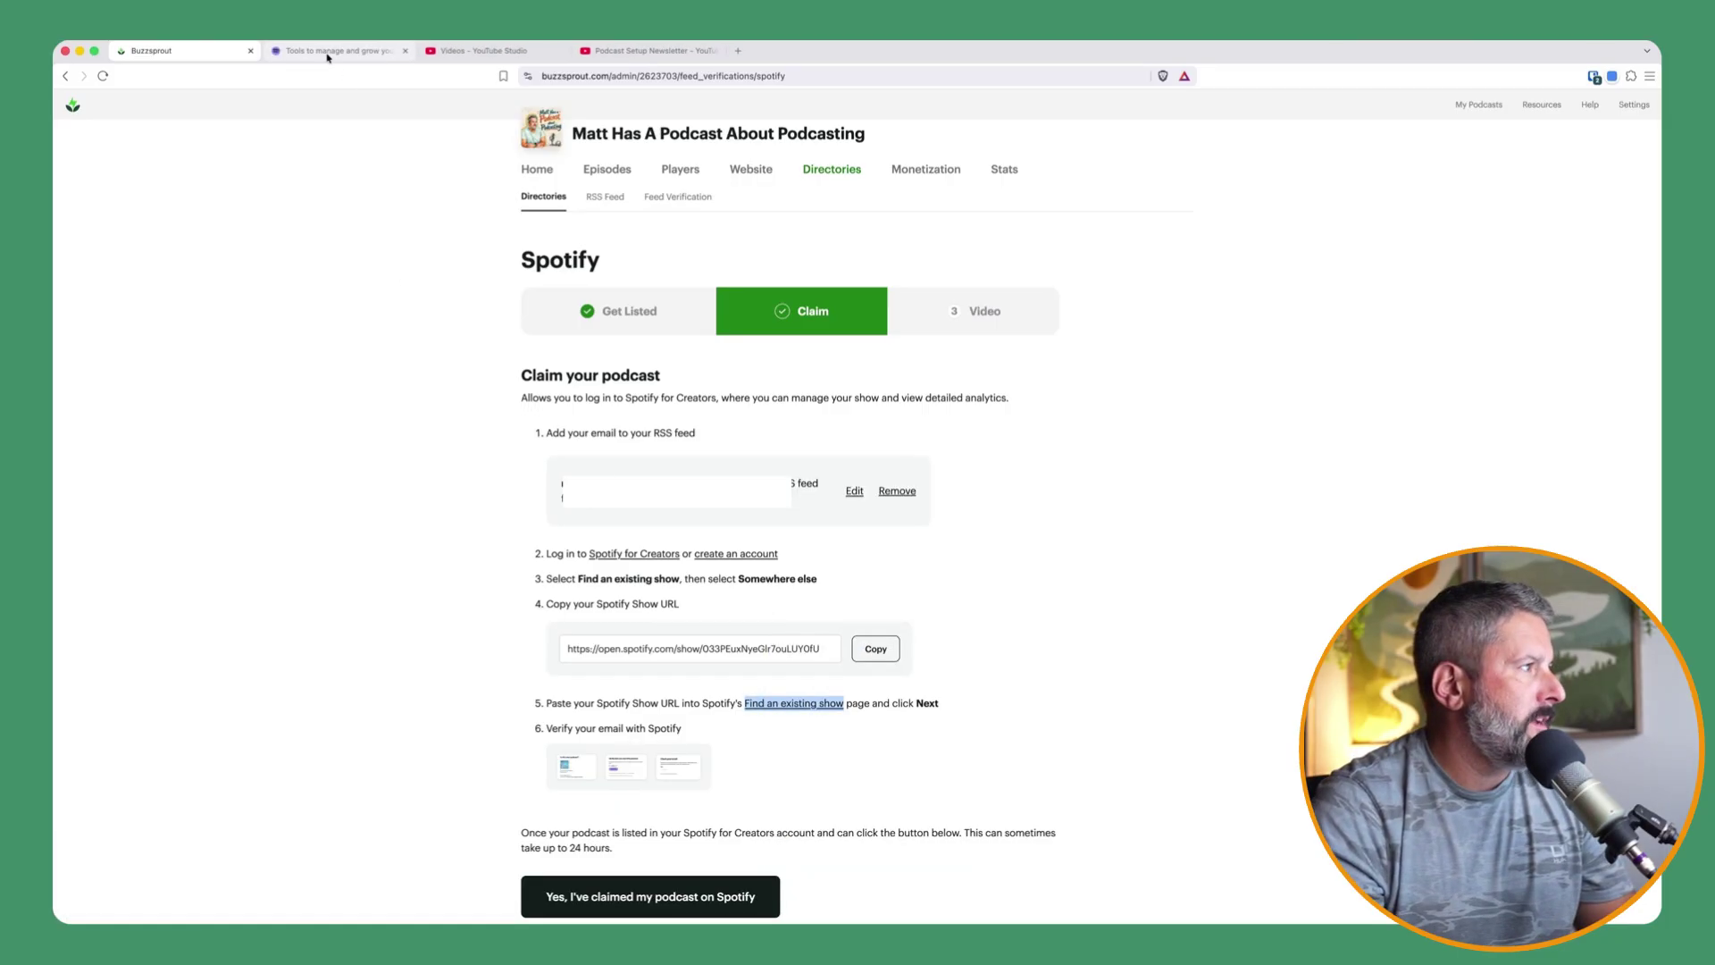
click(328, 51)
click(696, 305)
text(https://open.spotify.com/show/033PEuxNyeGlr7ouLUY0fU)
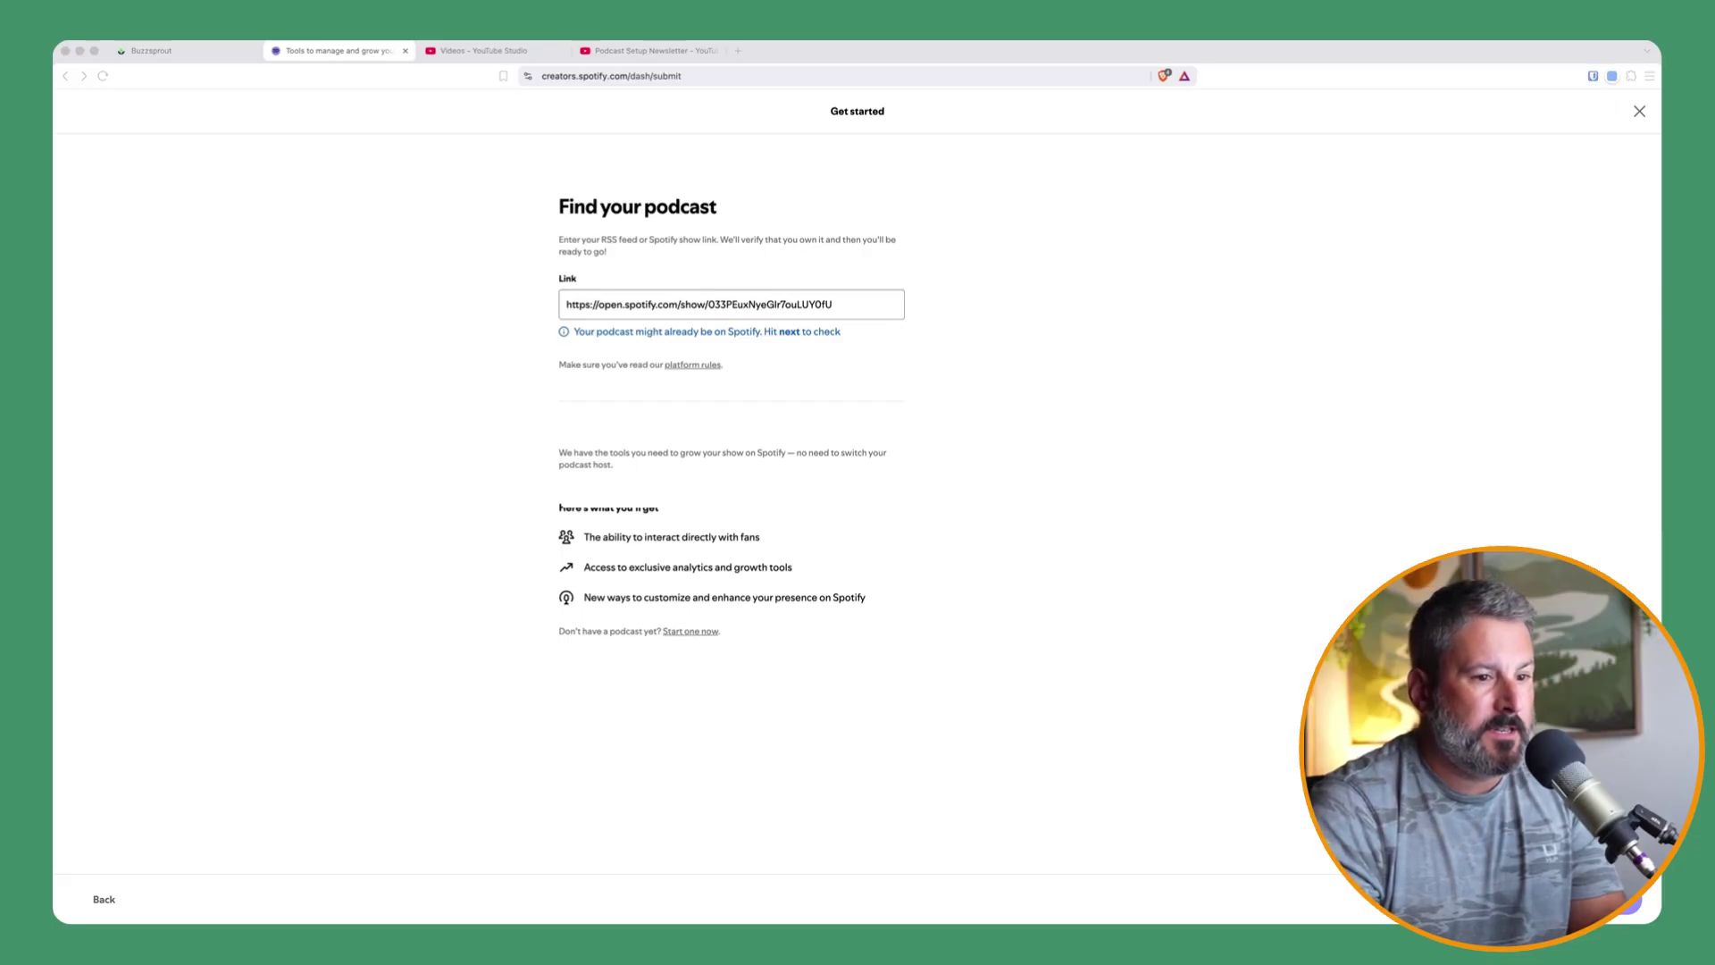
click(1628, 900)
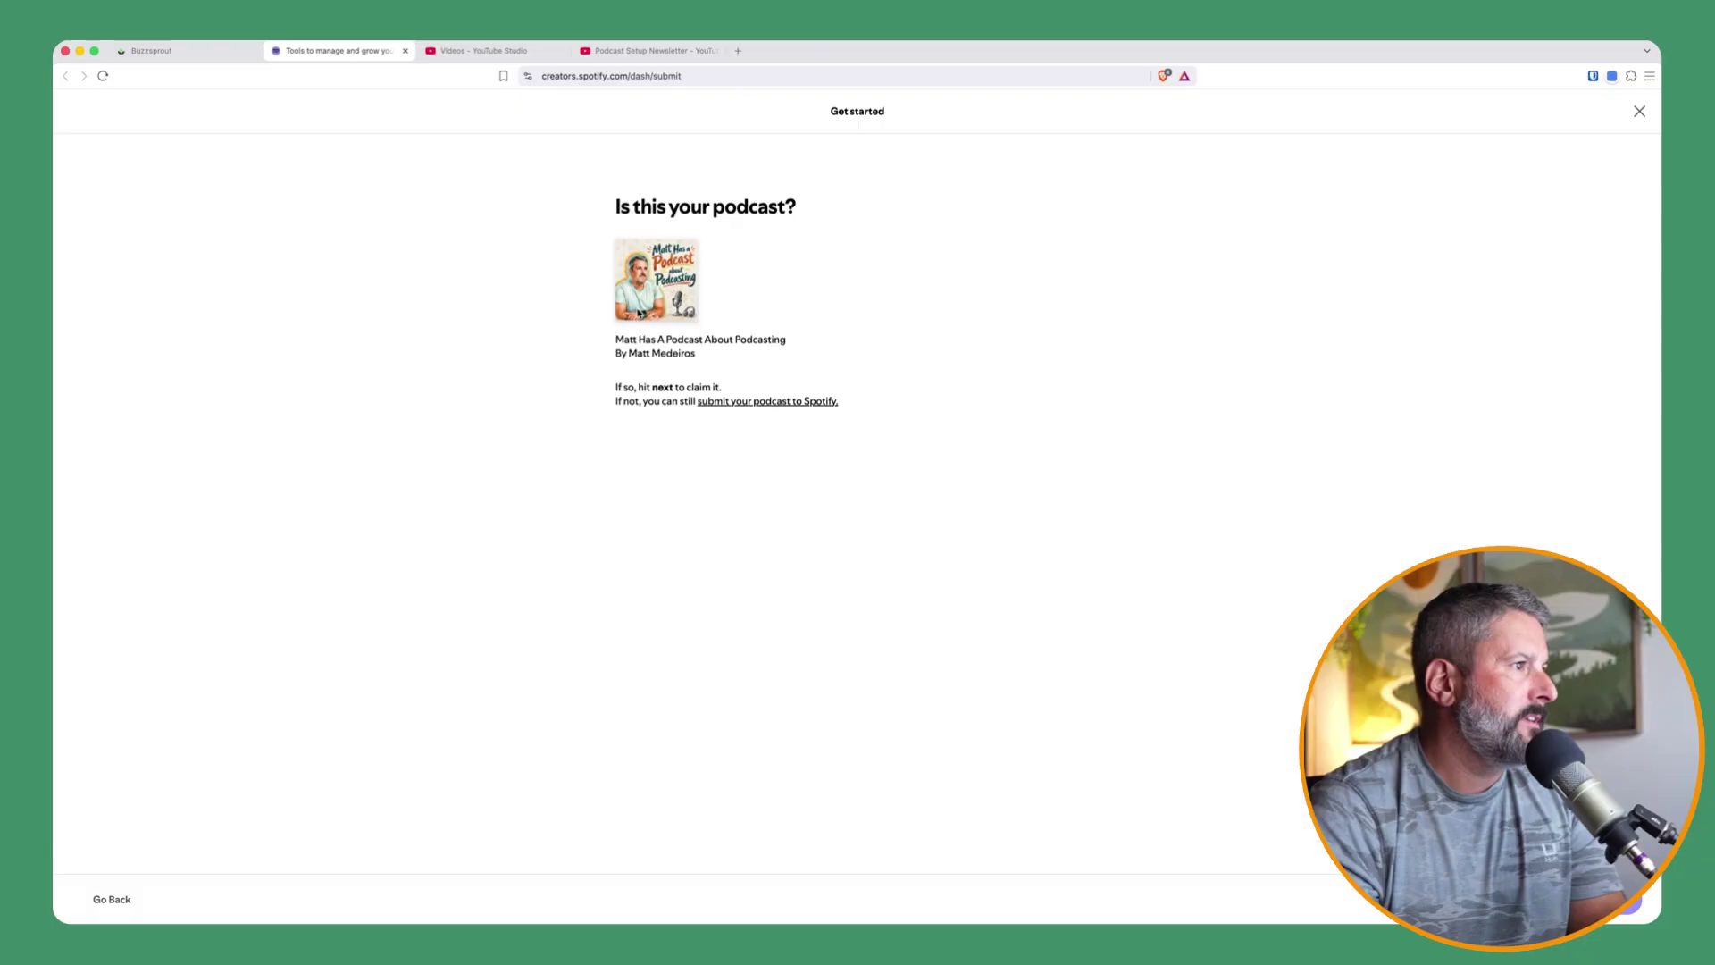
click(1630, 903)
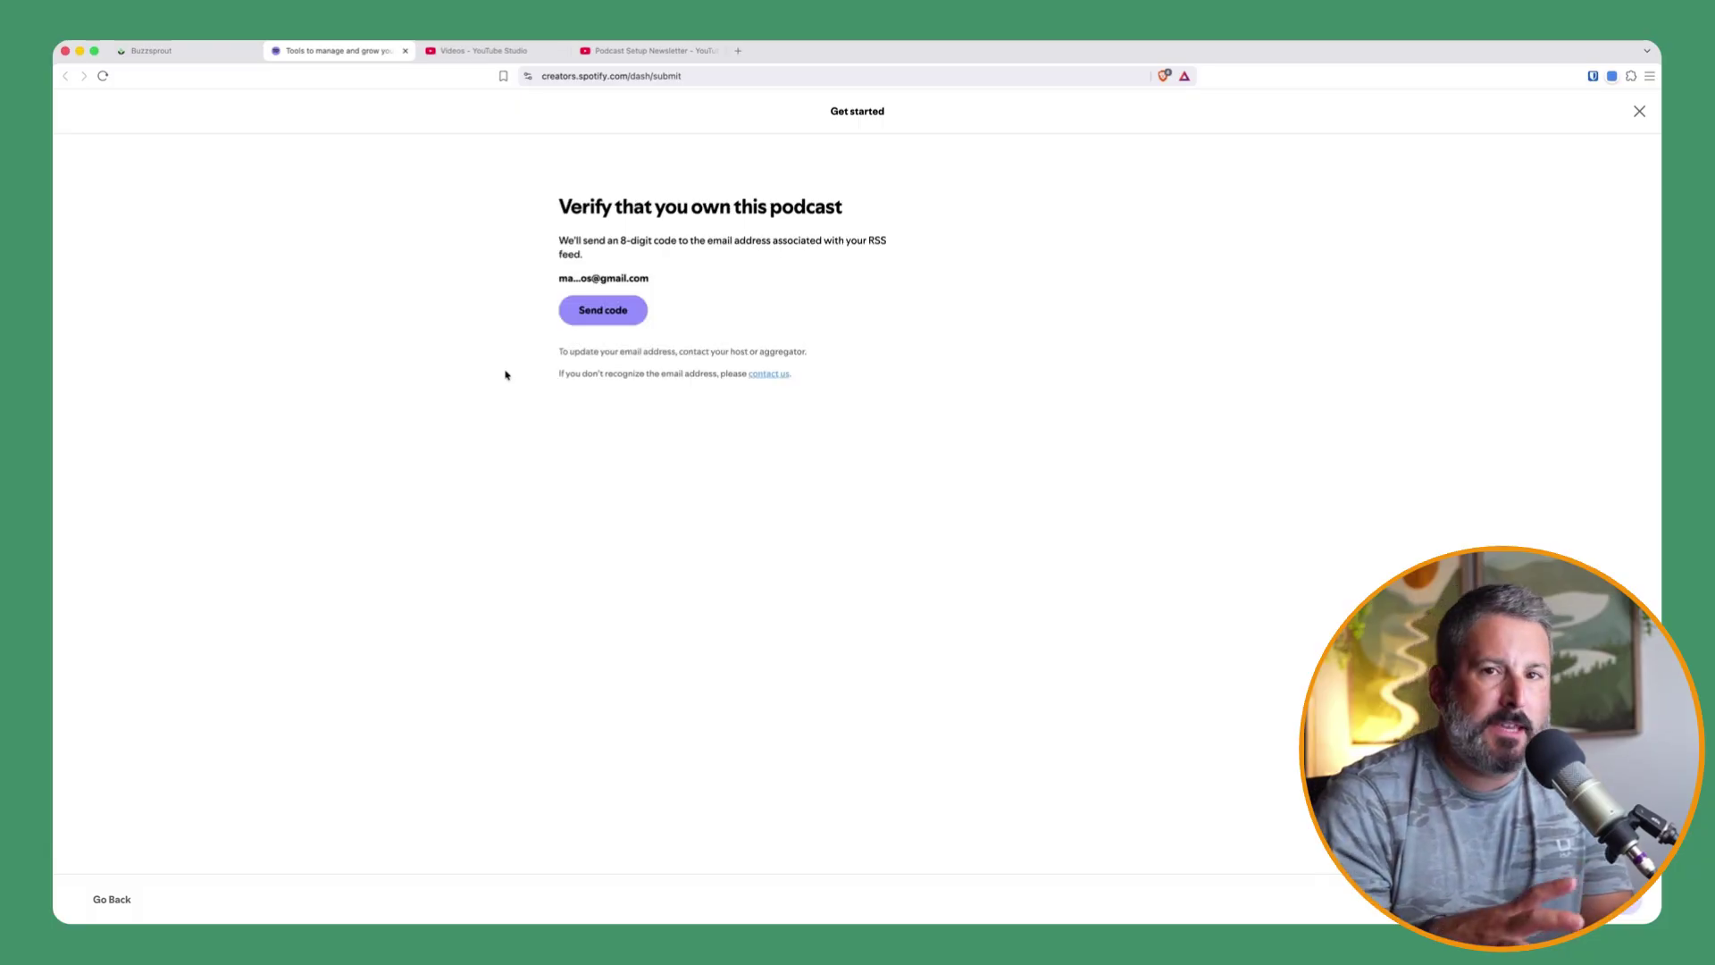
click(593, 323)
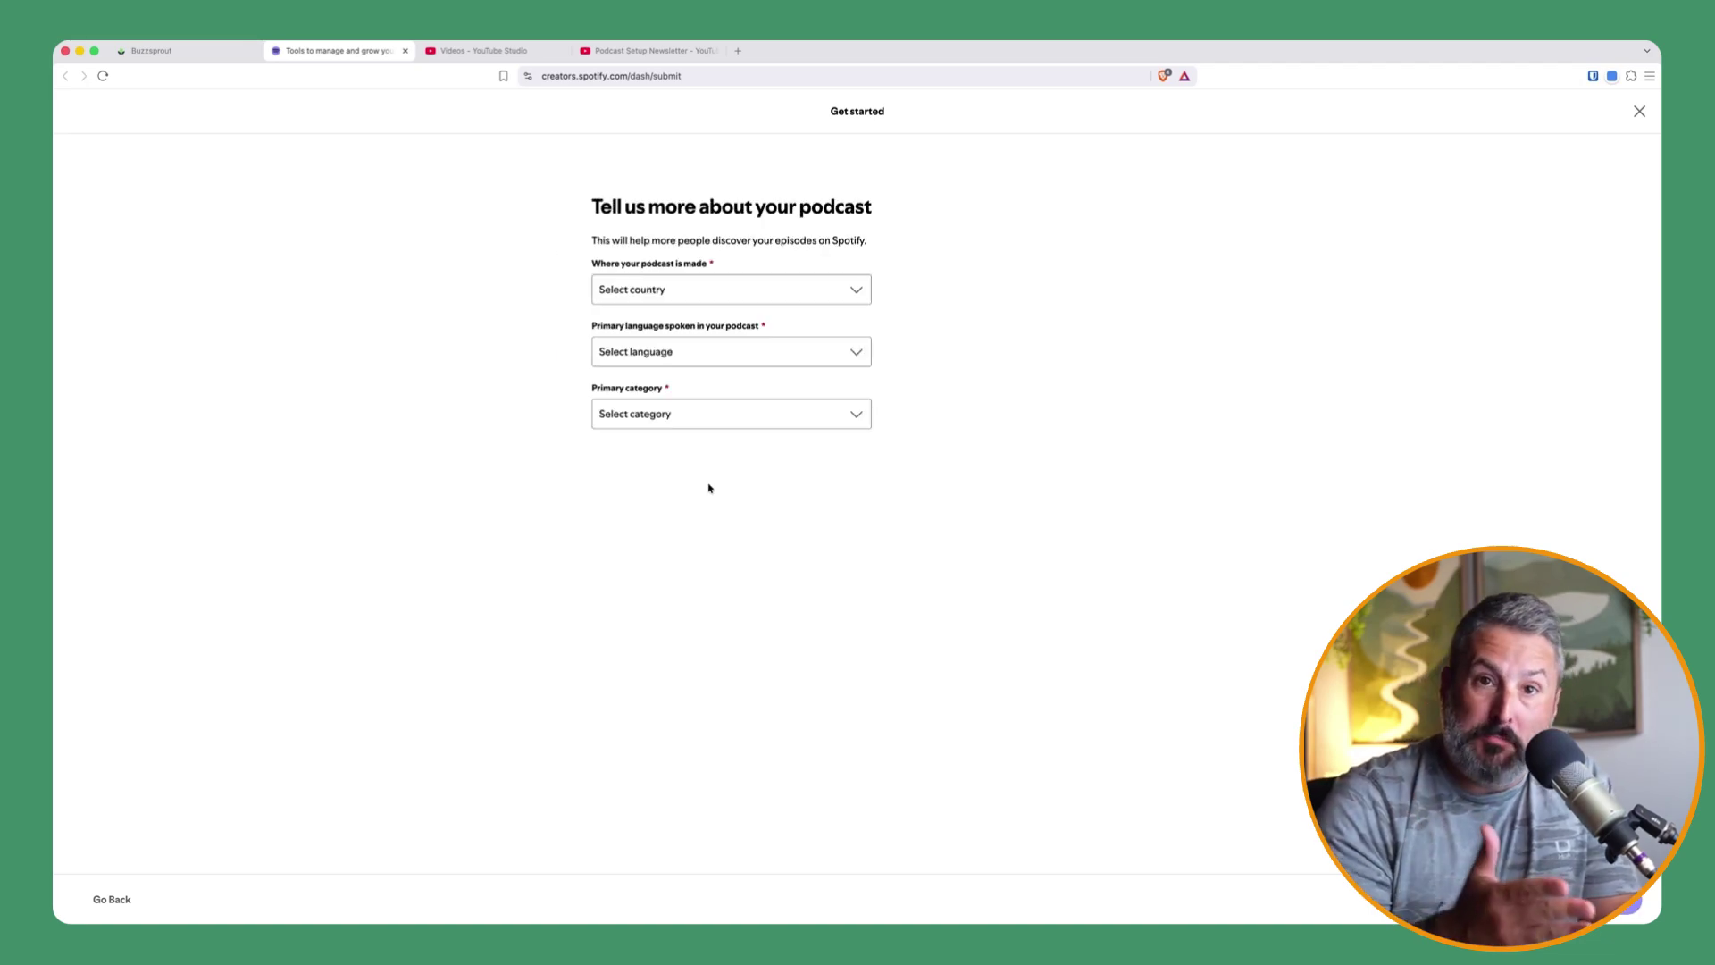
Step: Set the podcast's country to United States, primary language to English and primary category to Business & Technology
click(712, 285)
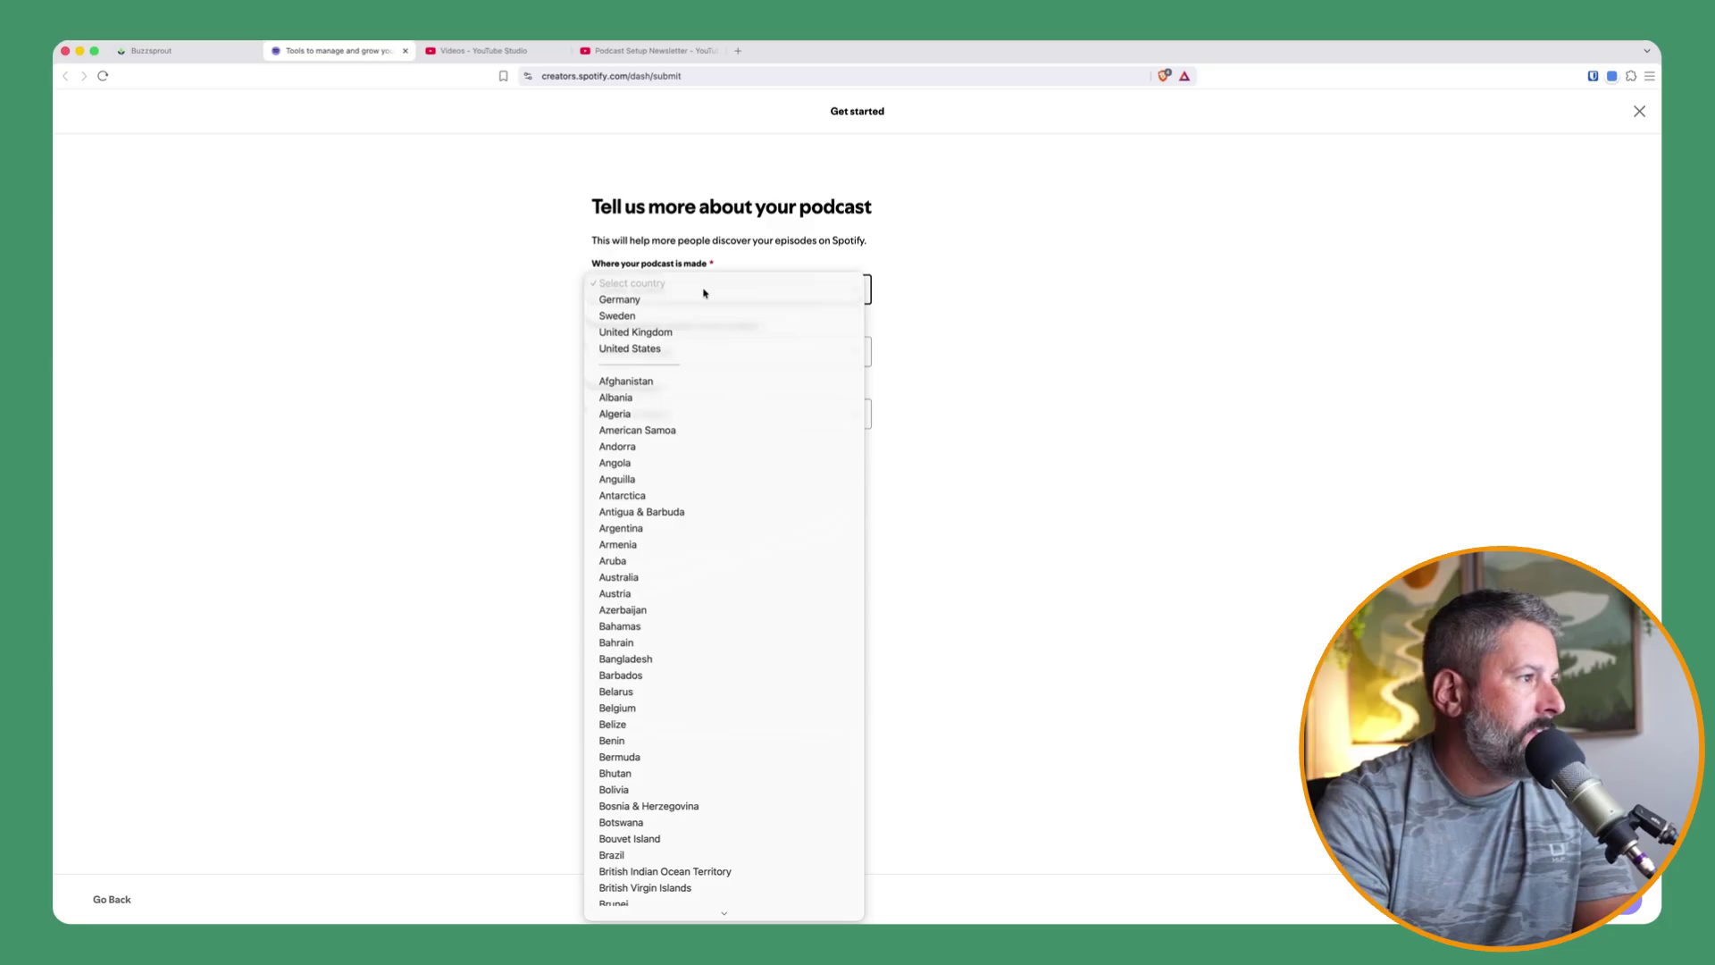
click(684, 348)
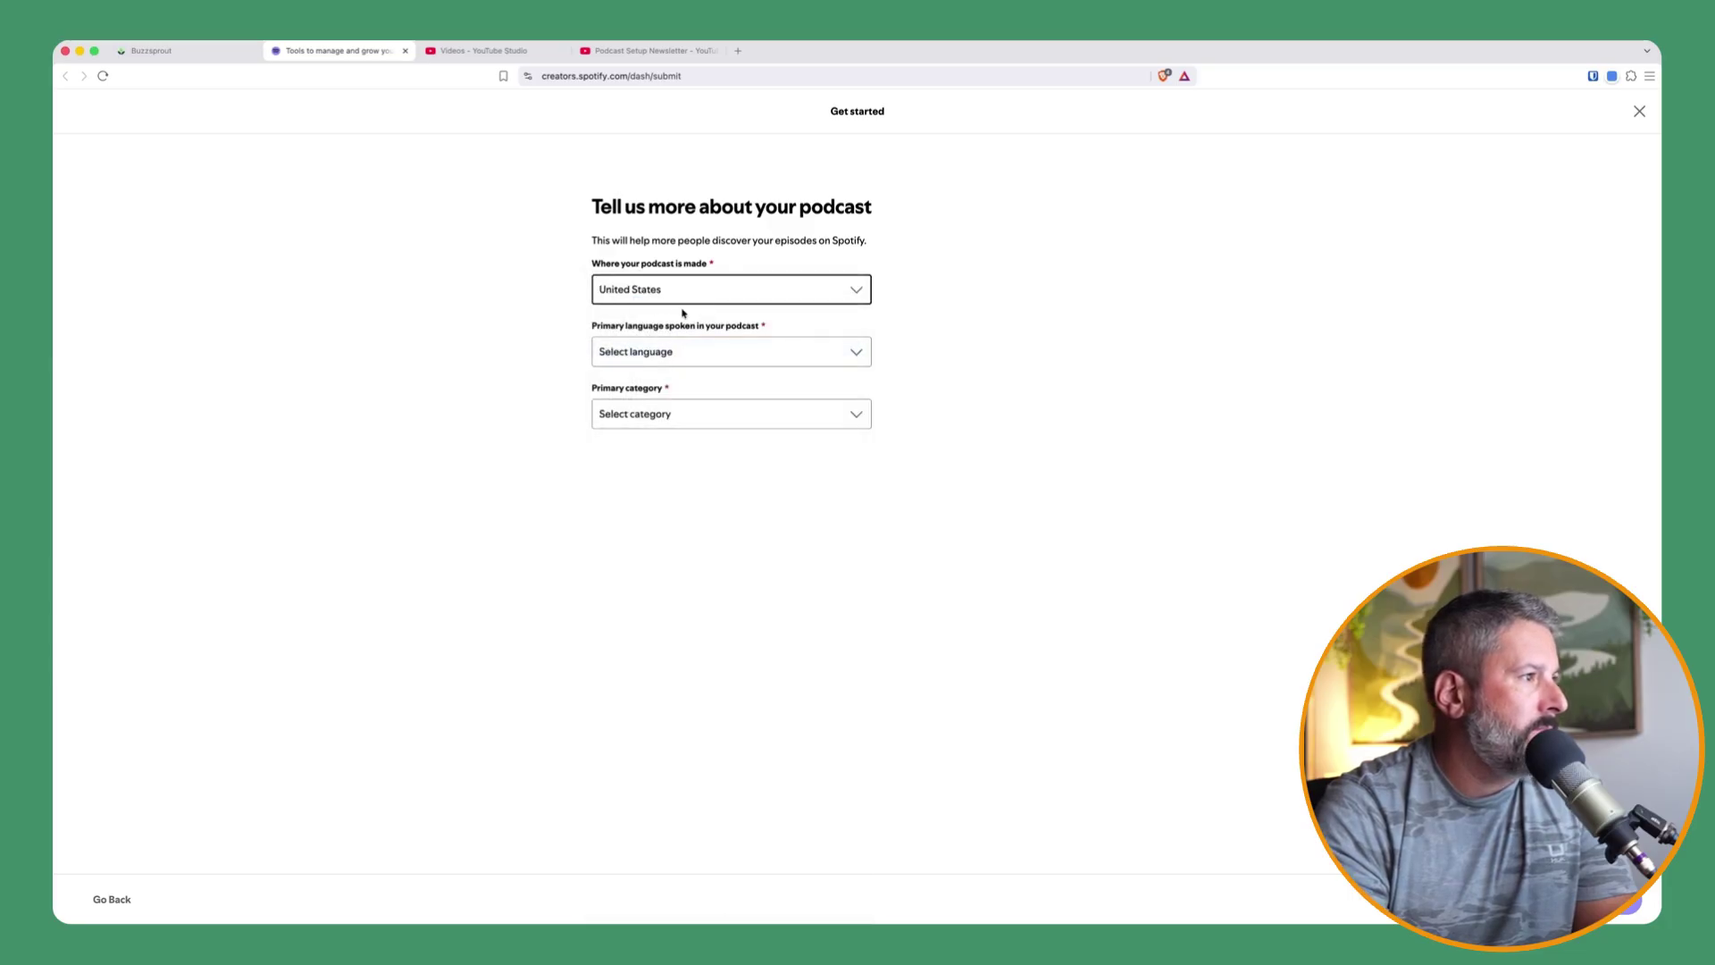
click(681, 354)
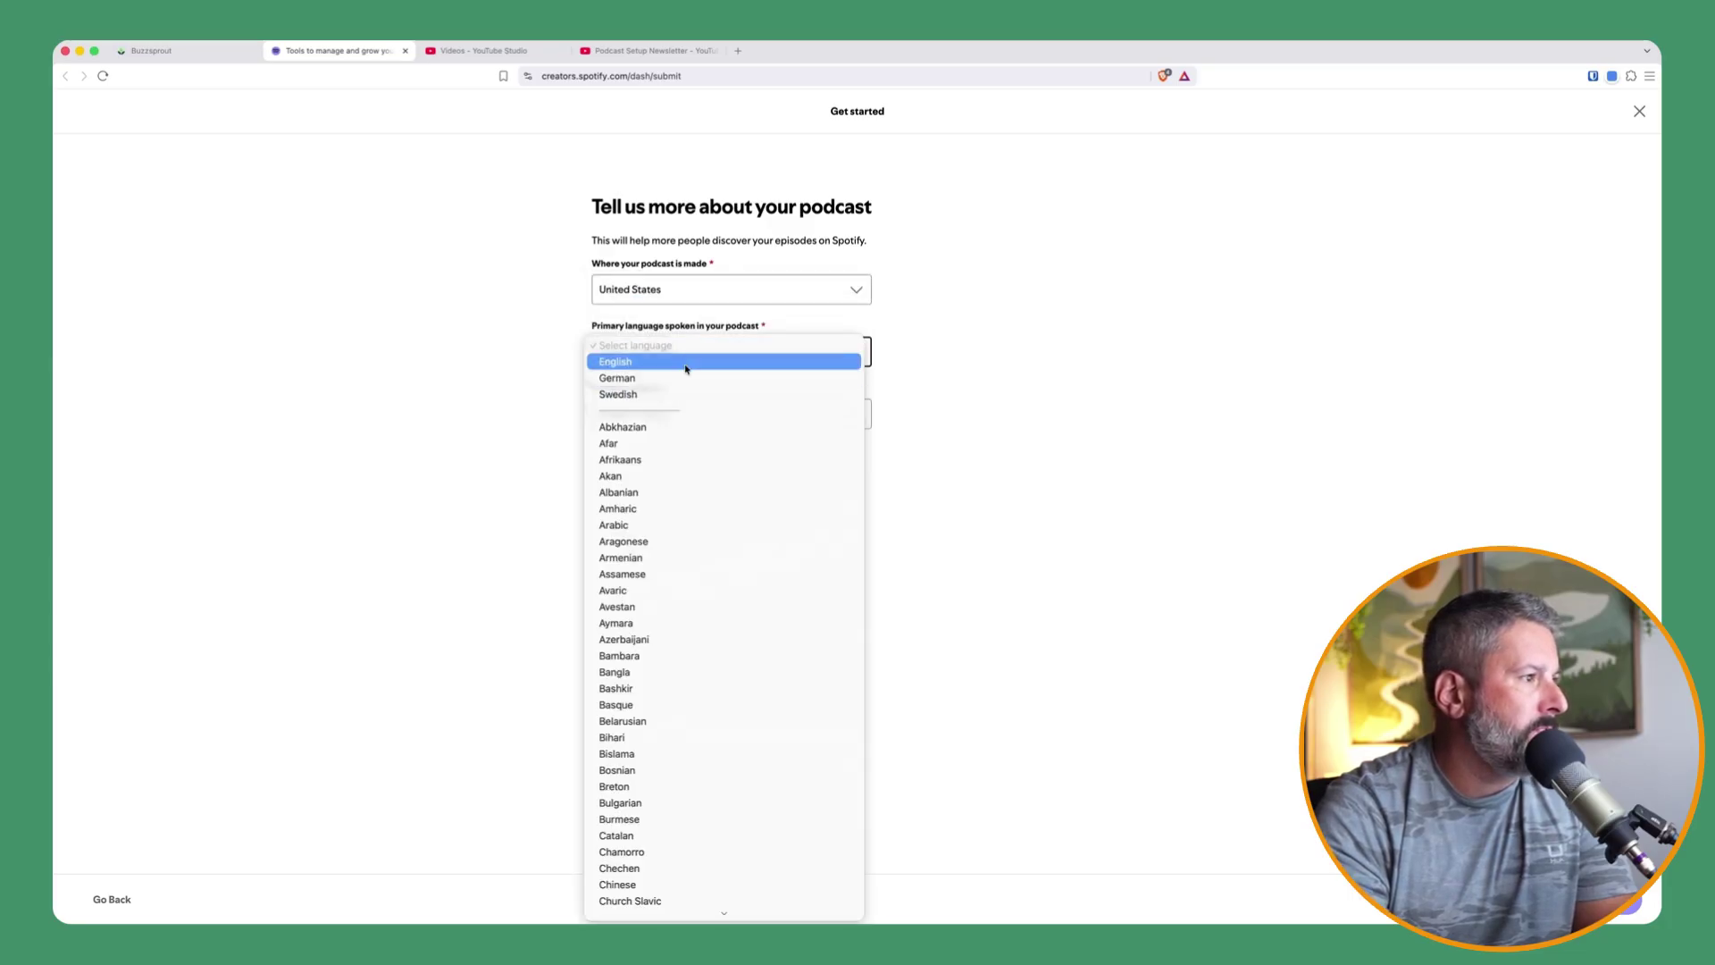
click(687, 369)
click(679, 413)
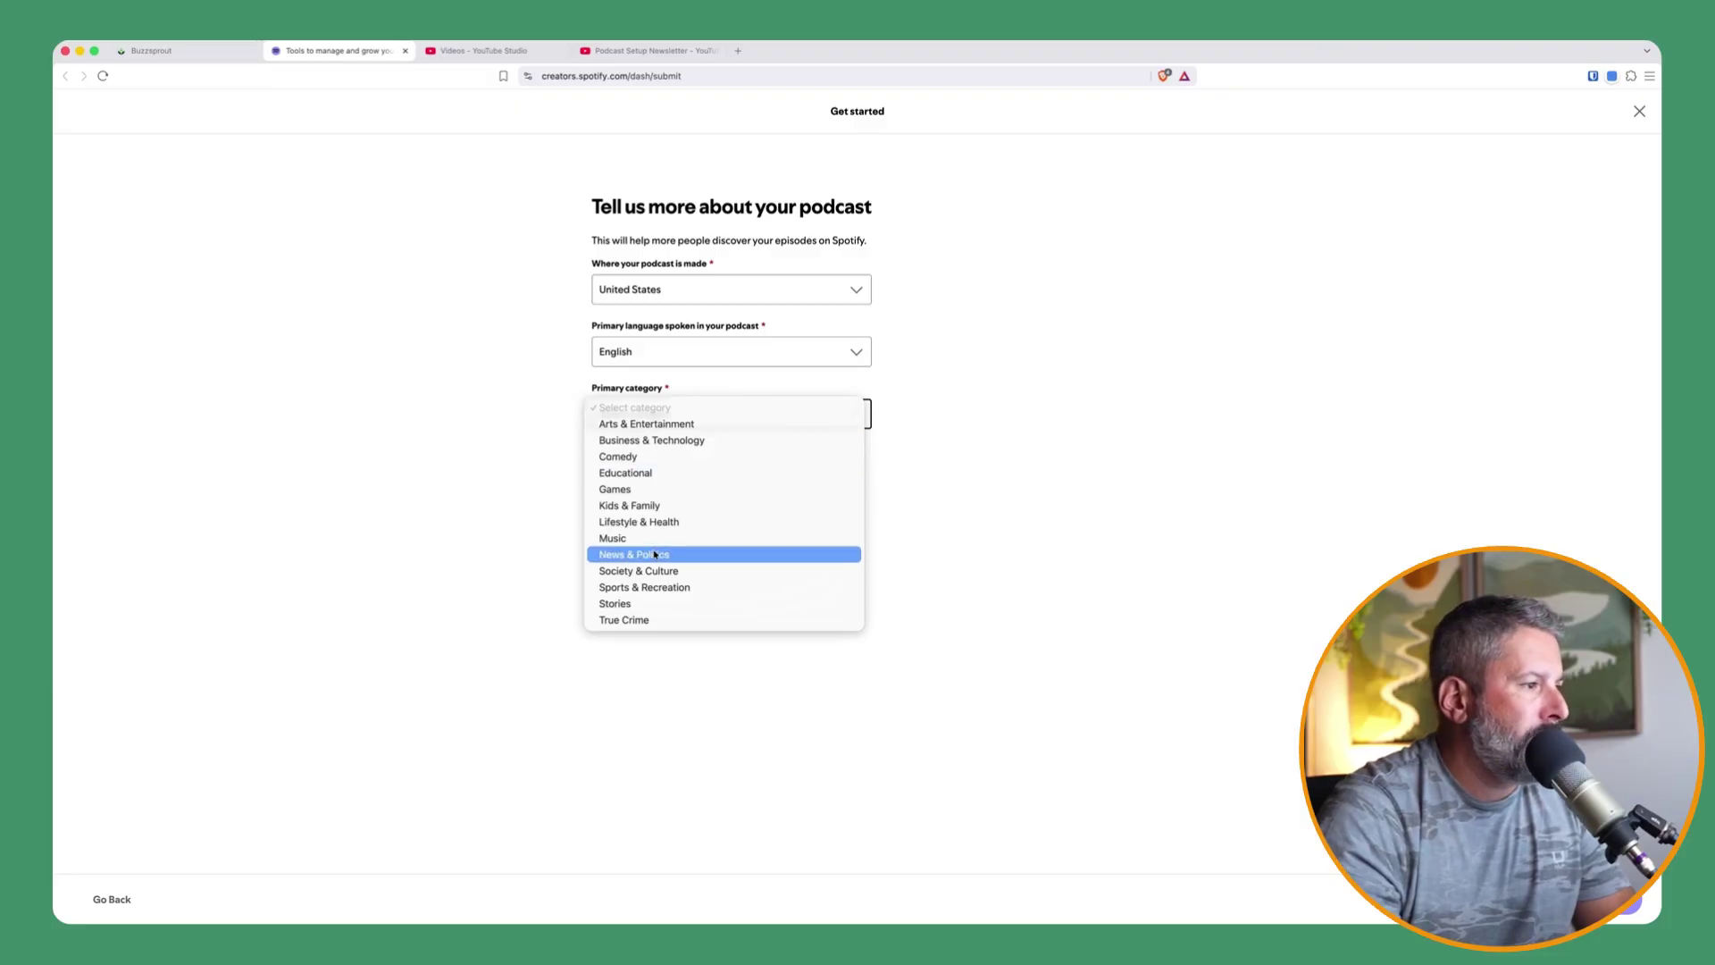
click(663, 442)
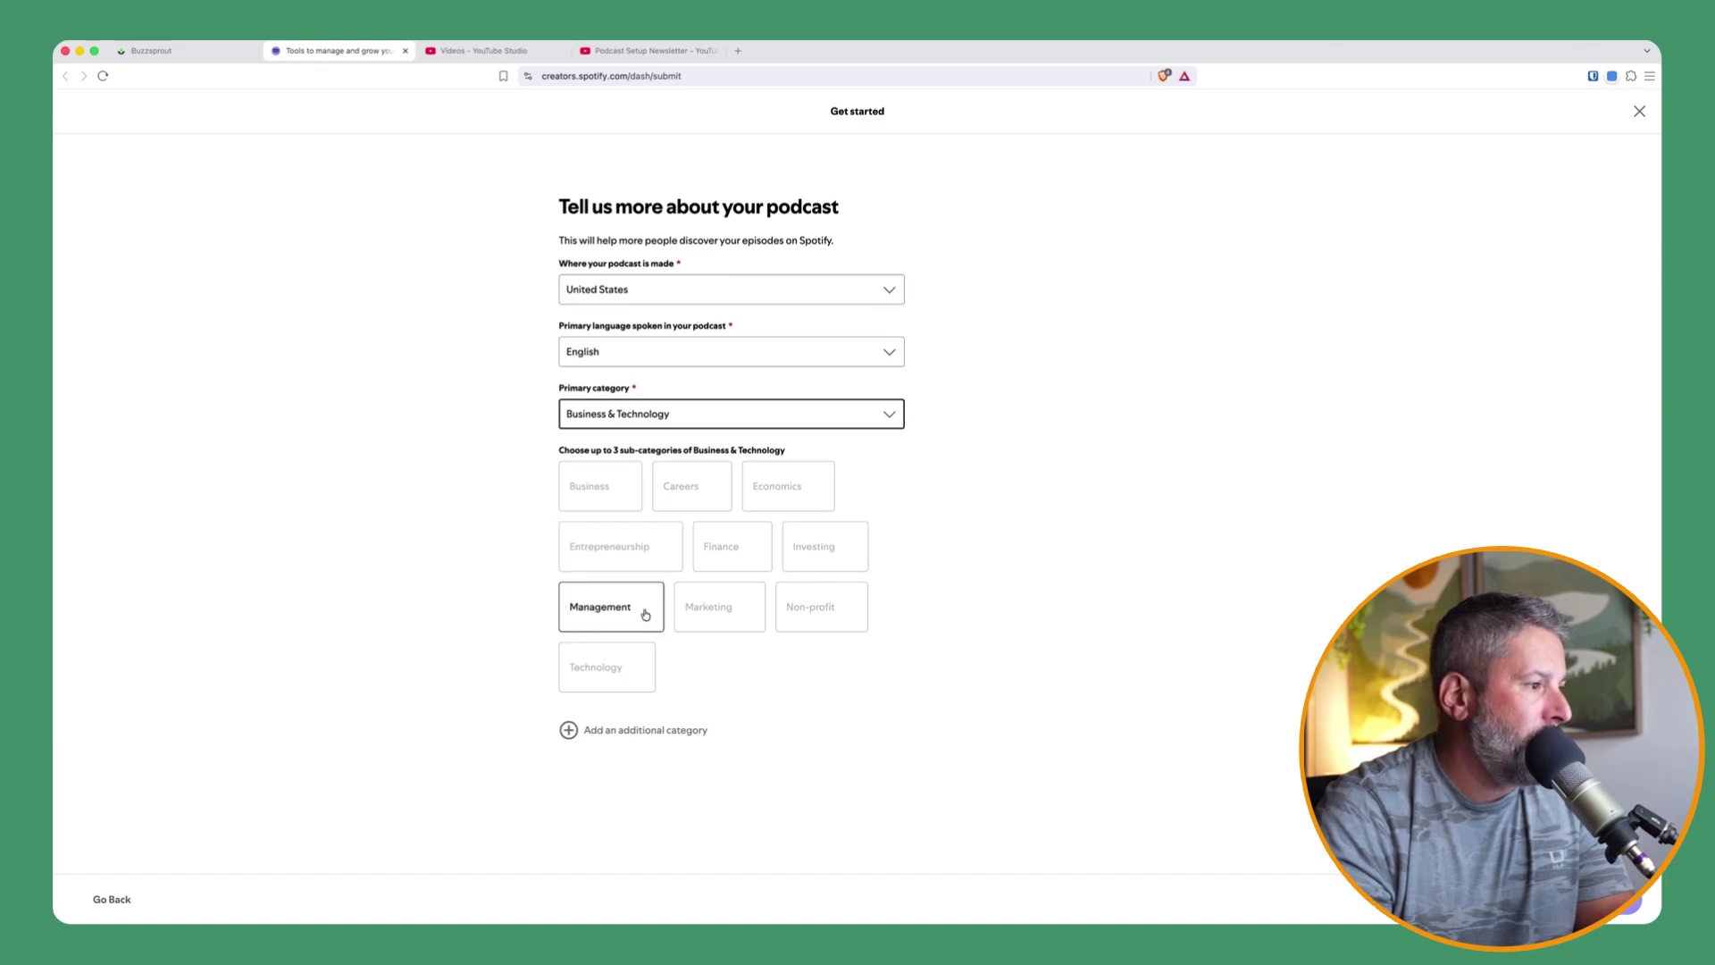
Step: Select the Marketing, Business and Technology sub-categories and submit the podcast details
click(708, 606)
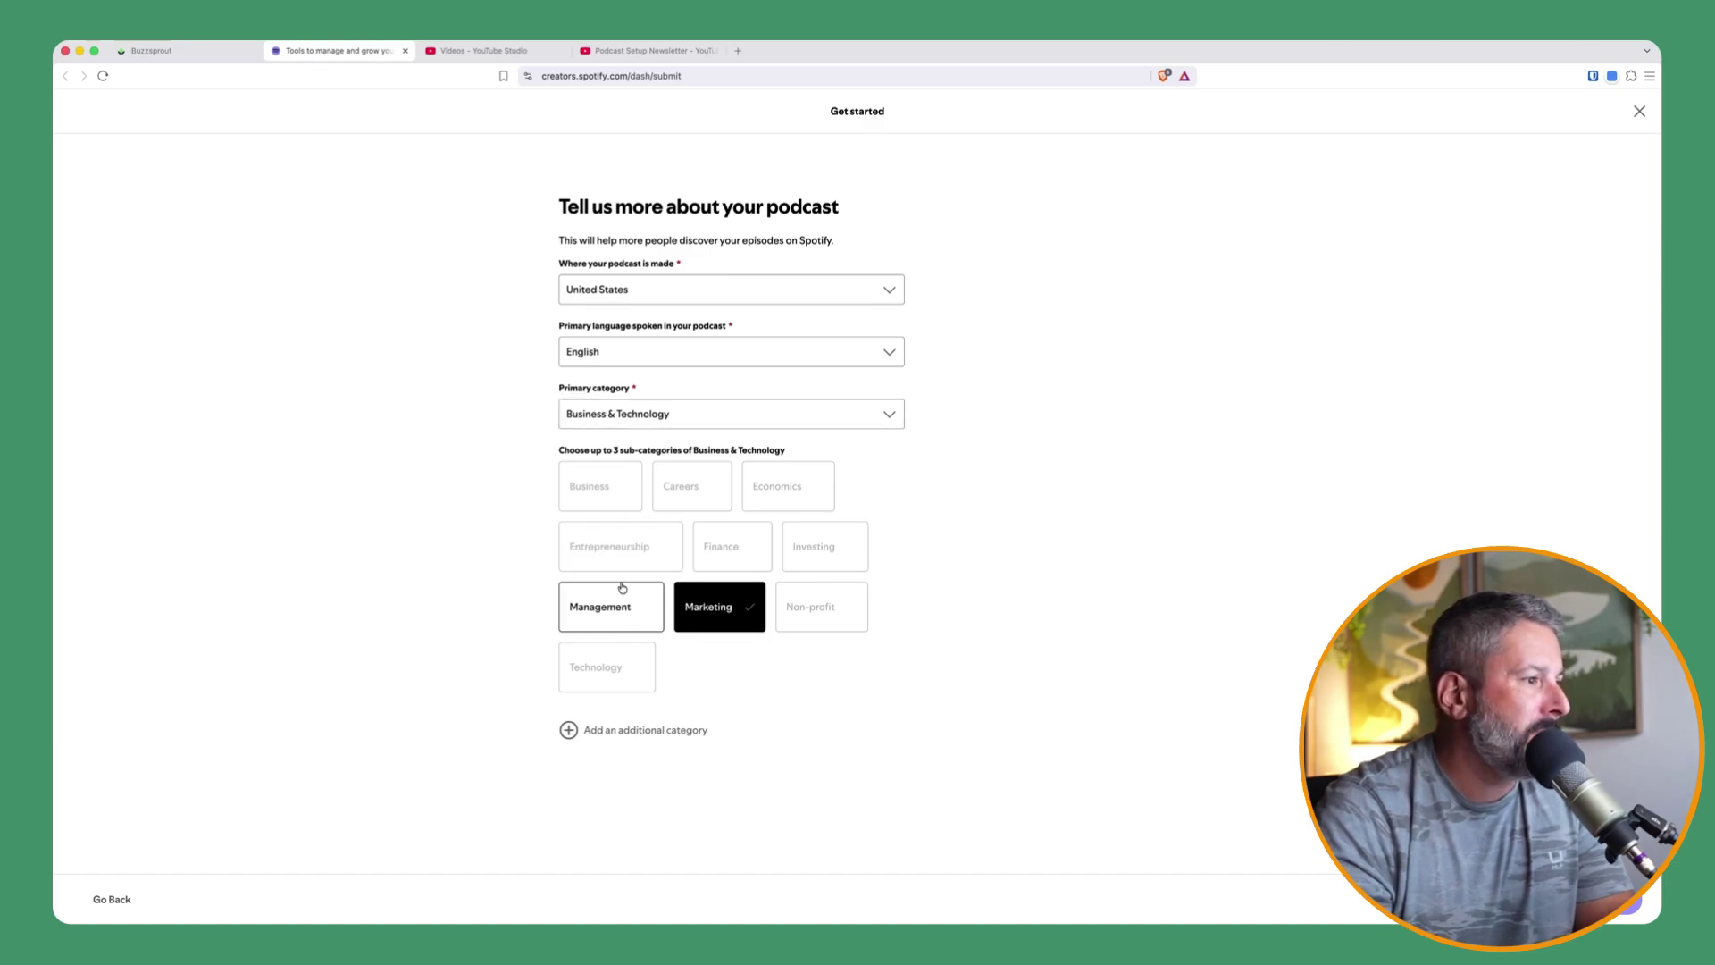
click(619, 491)
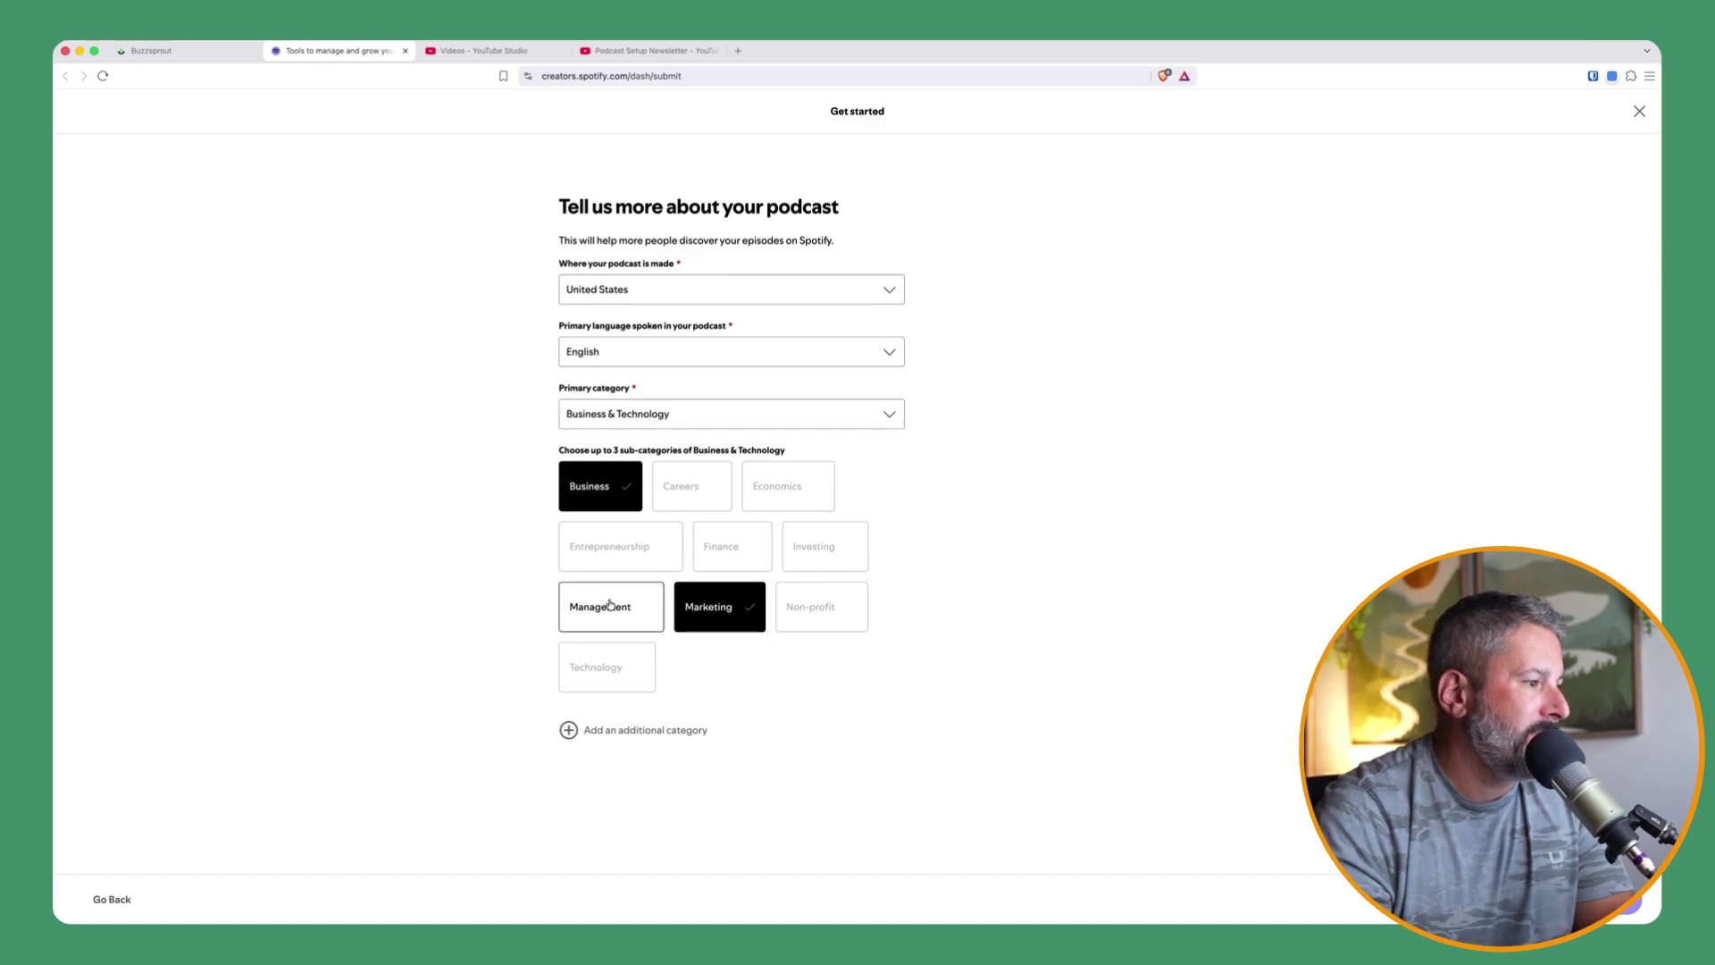
click(587, 672)
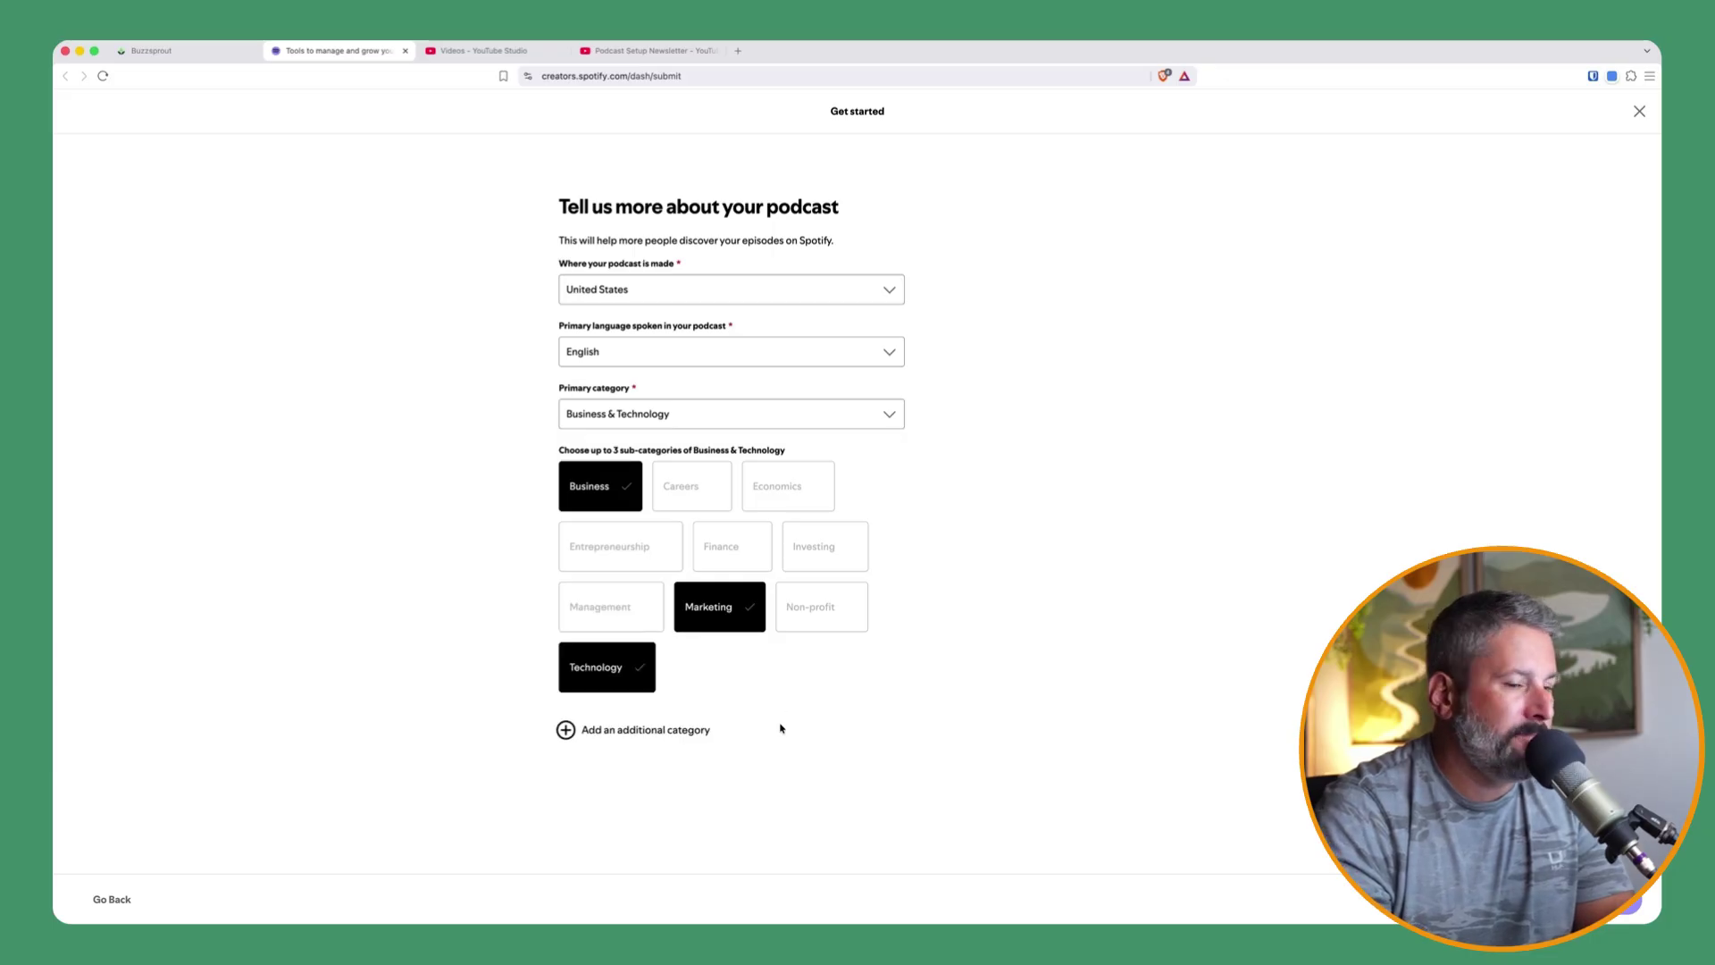
click(1622, 900)
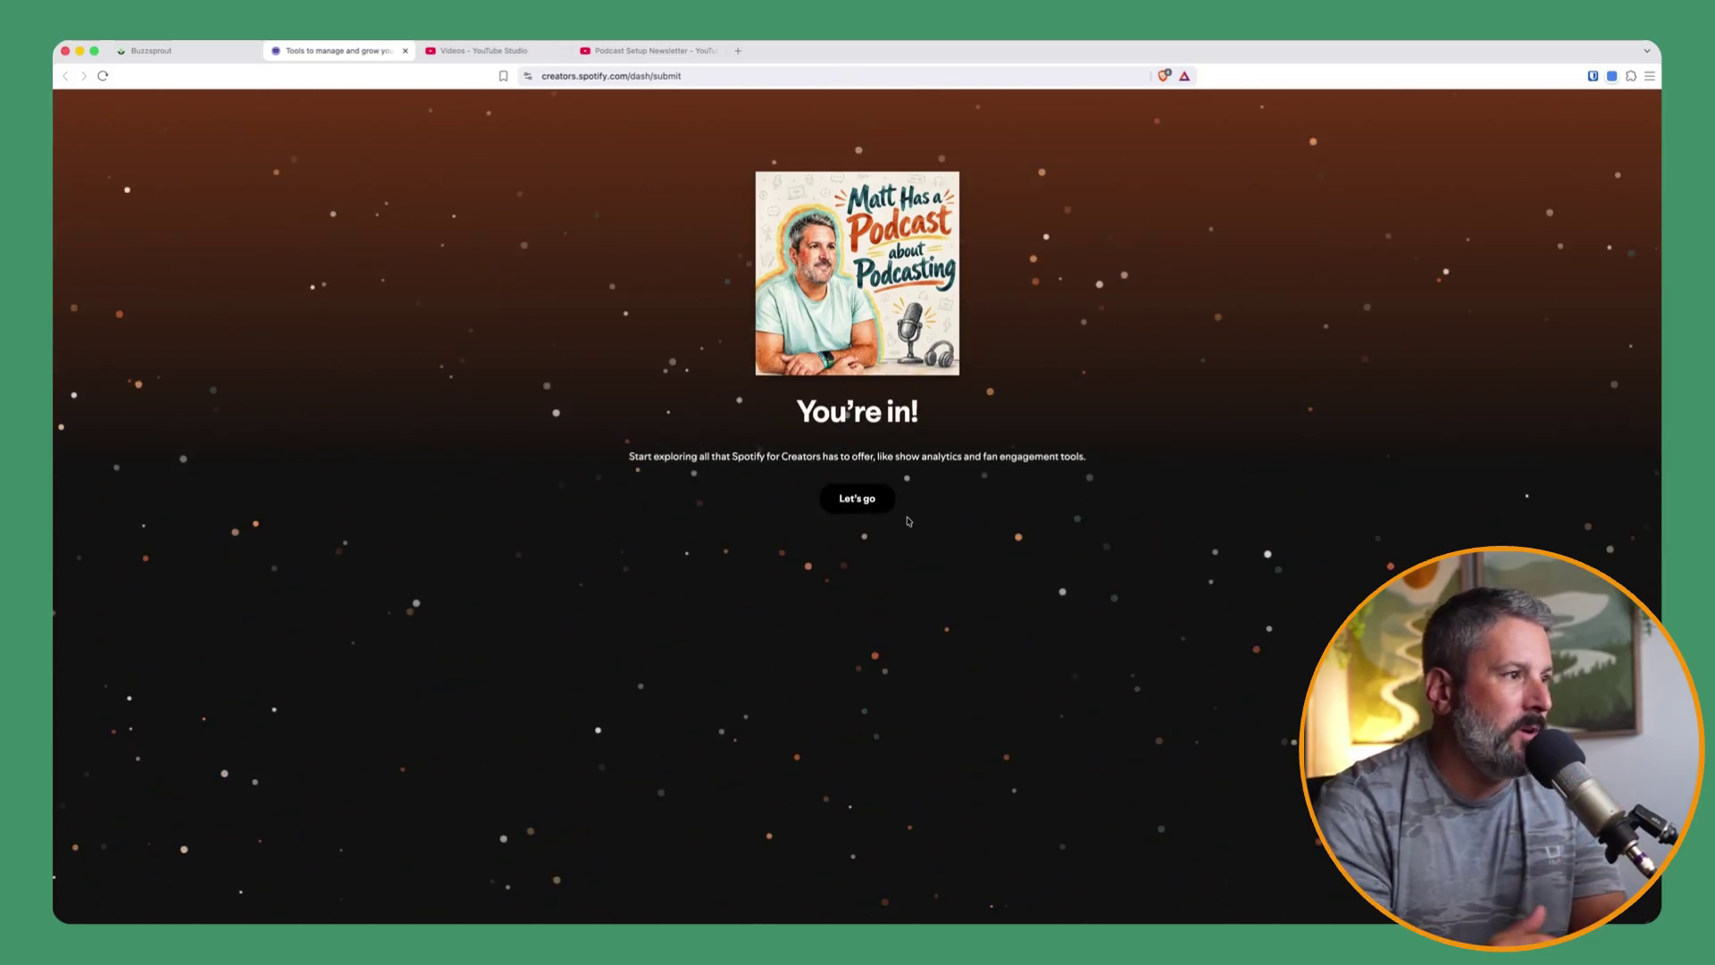
Step: Enter the claimed show's Spotify for Creators dashboard and open its settings
click(844, 497)
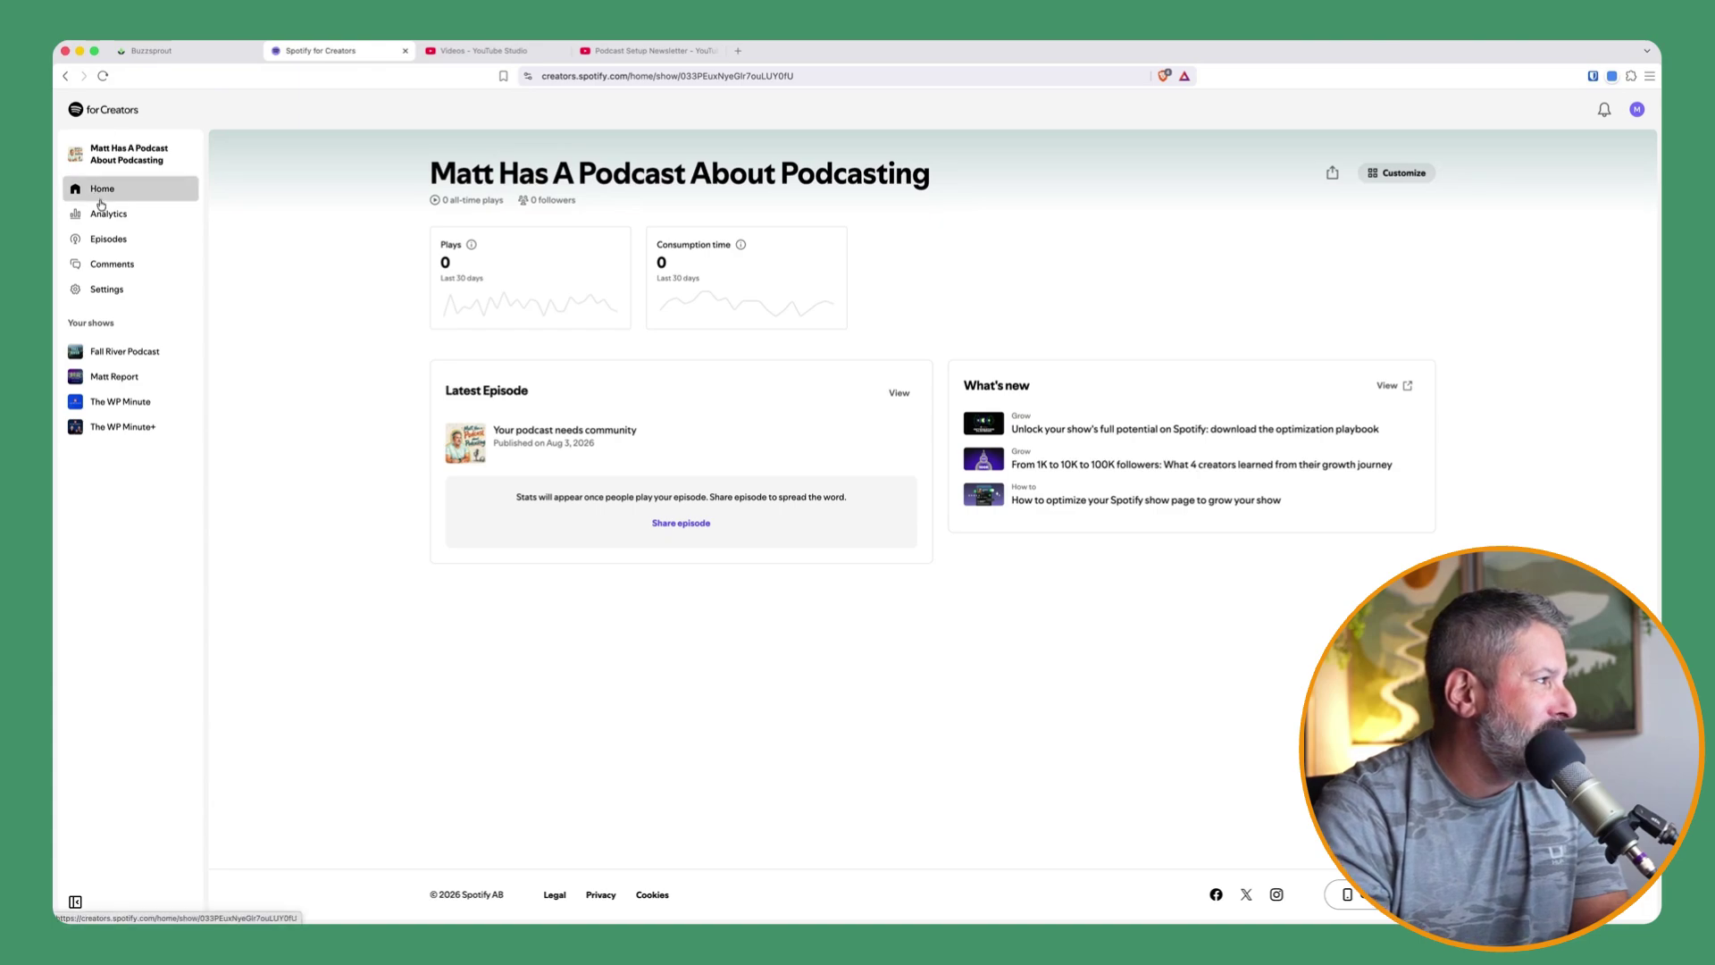
click(102, 300)
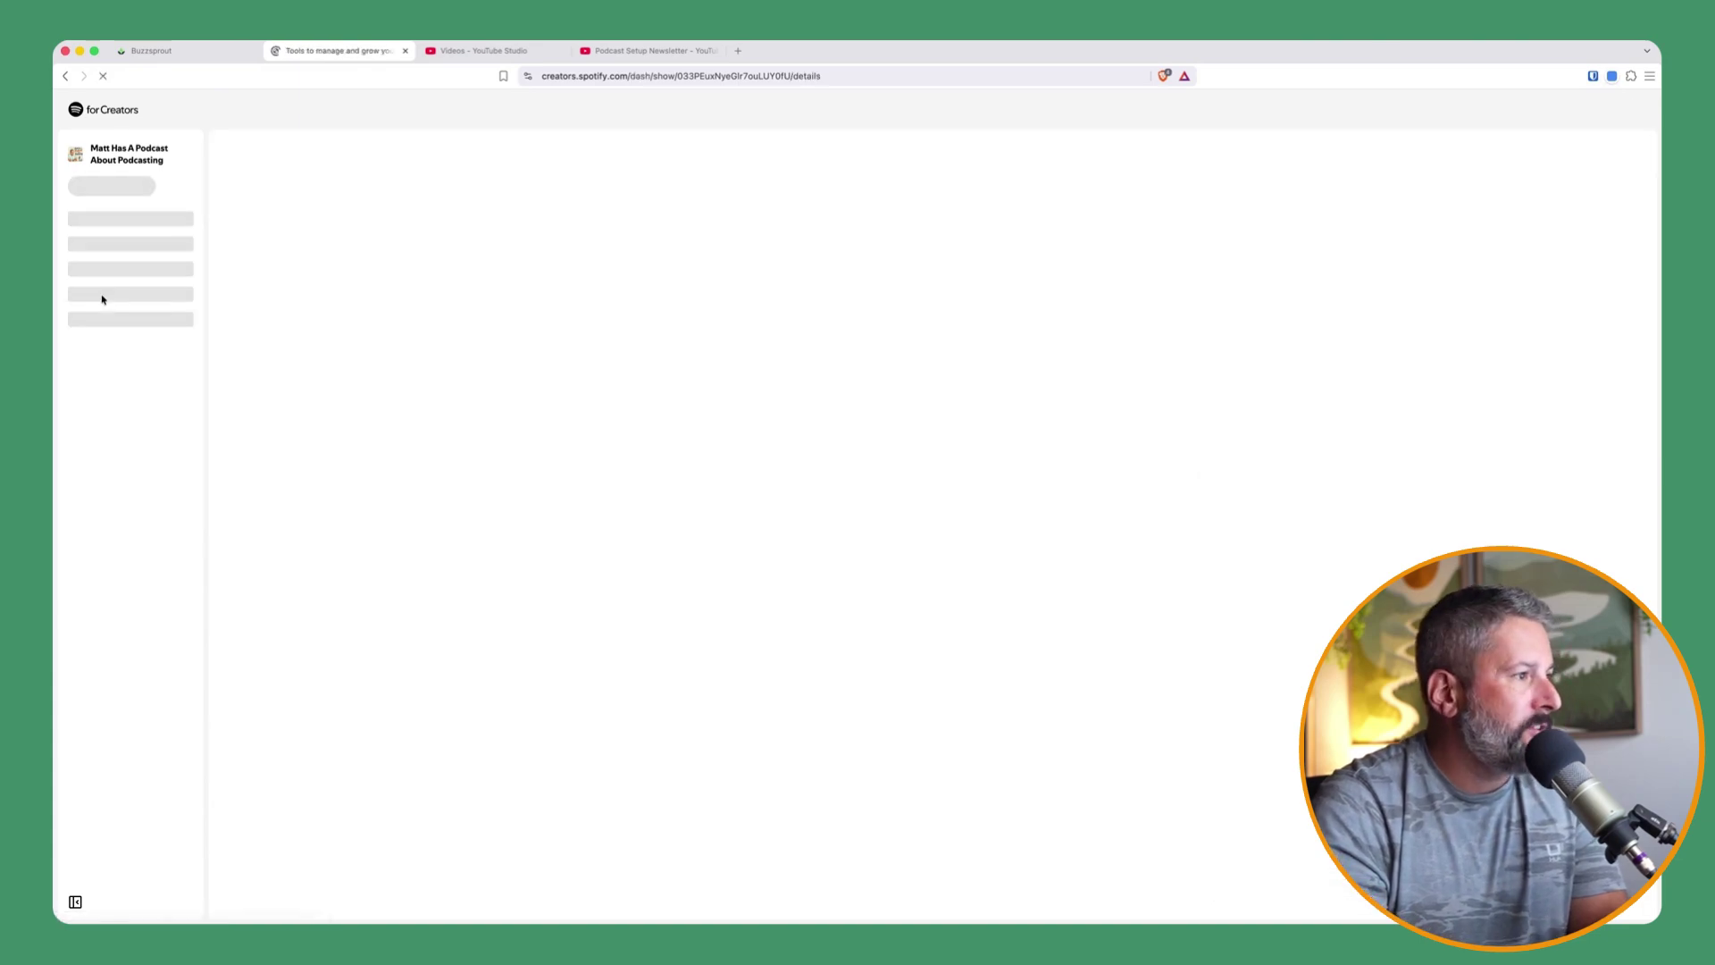
Step: Return to Buzzsprout, confirm that the podcast is claimed on Spotify, and enable video publishing to Spotify
click(177, 54)
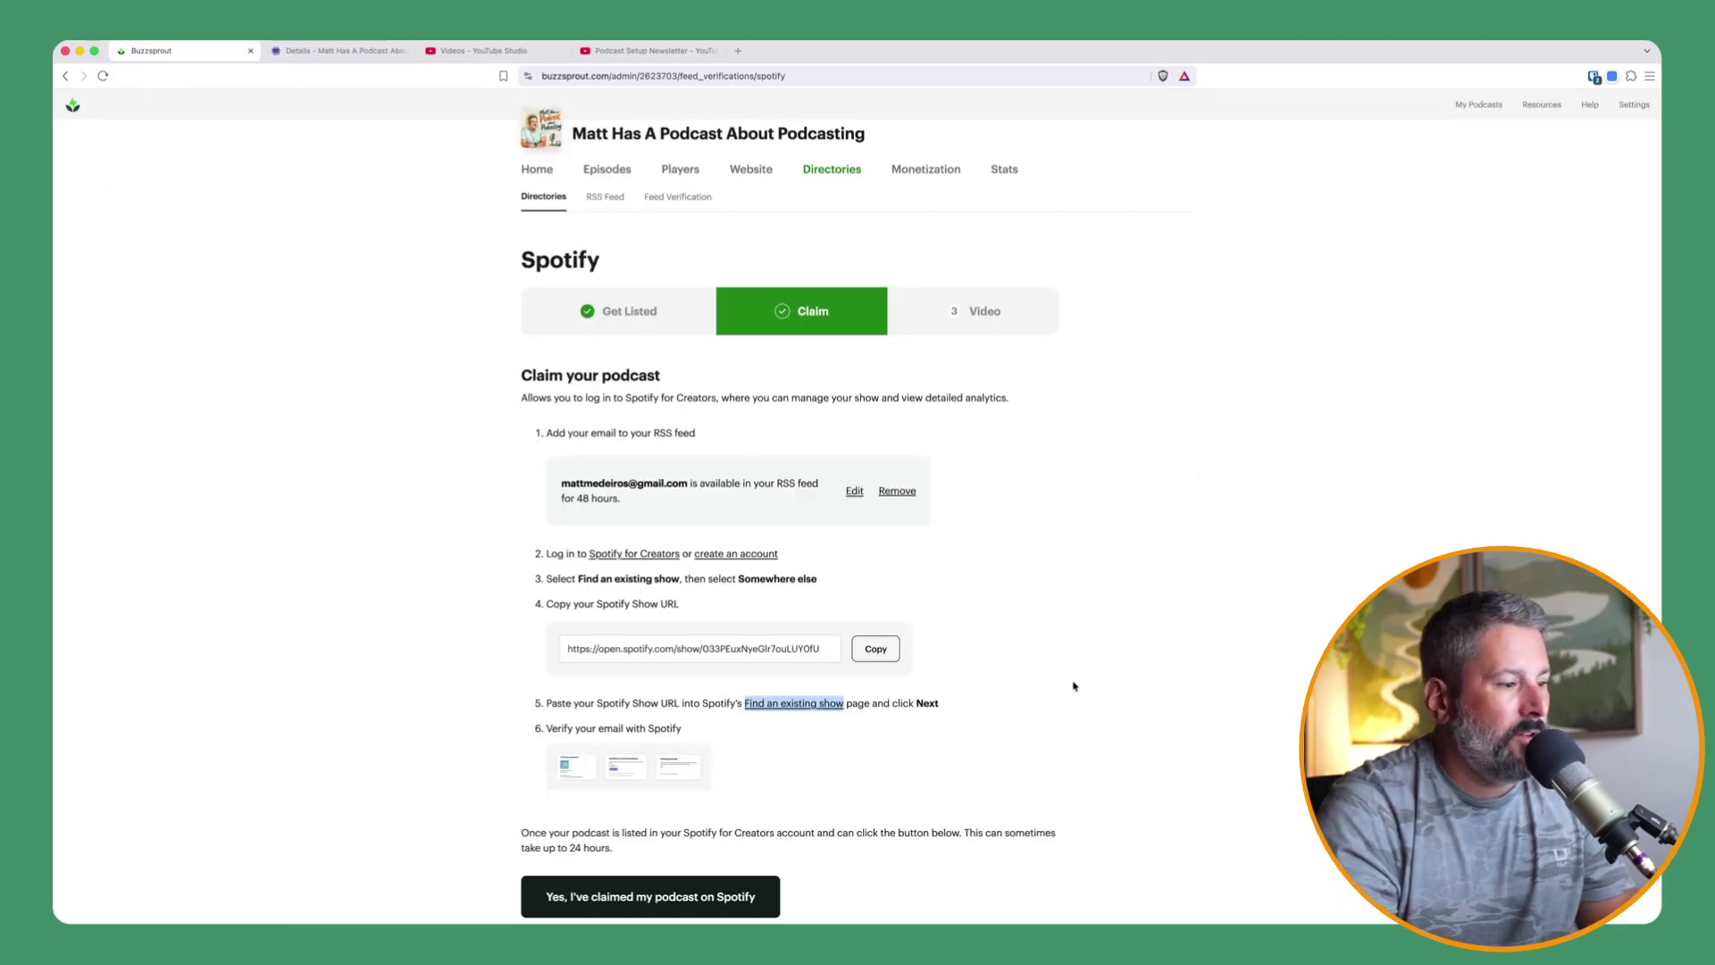
scroll(1028, 652, down, 3)
click(697, 720)
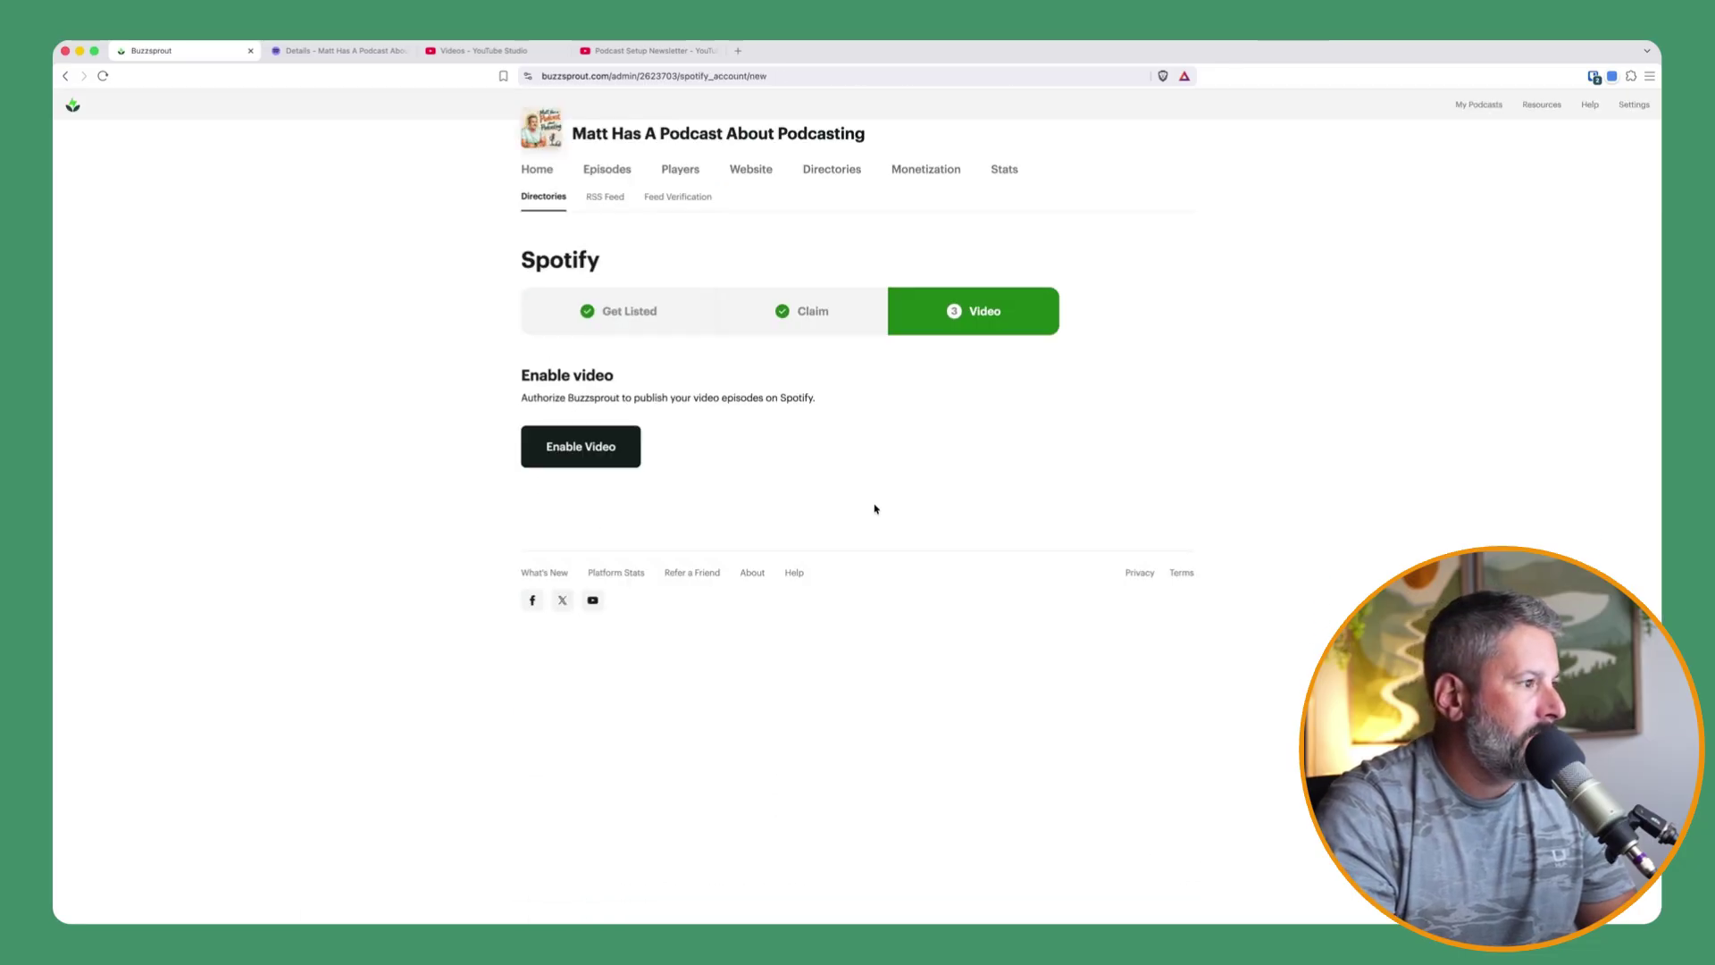
click(563, 444)
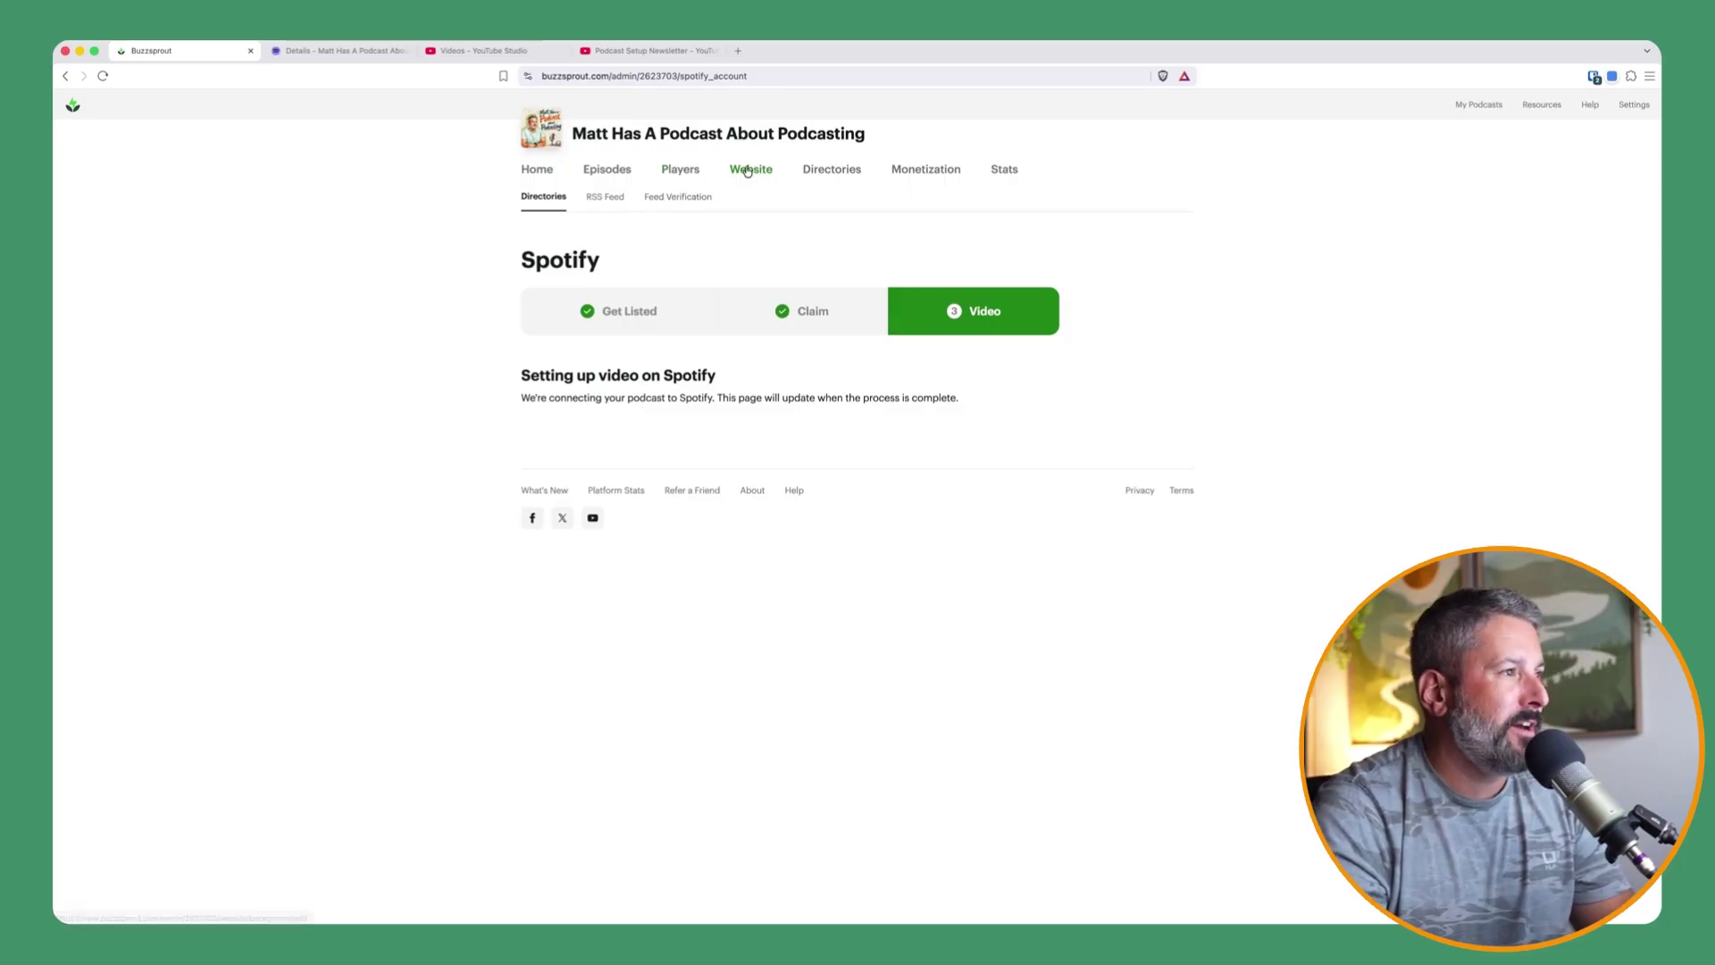
click(679, 178)
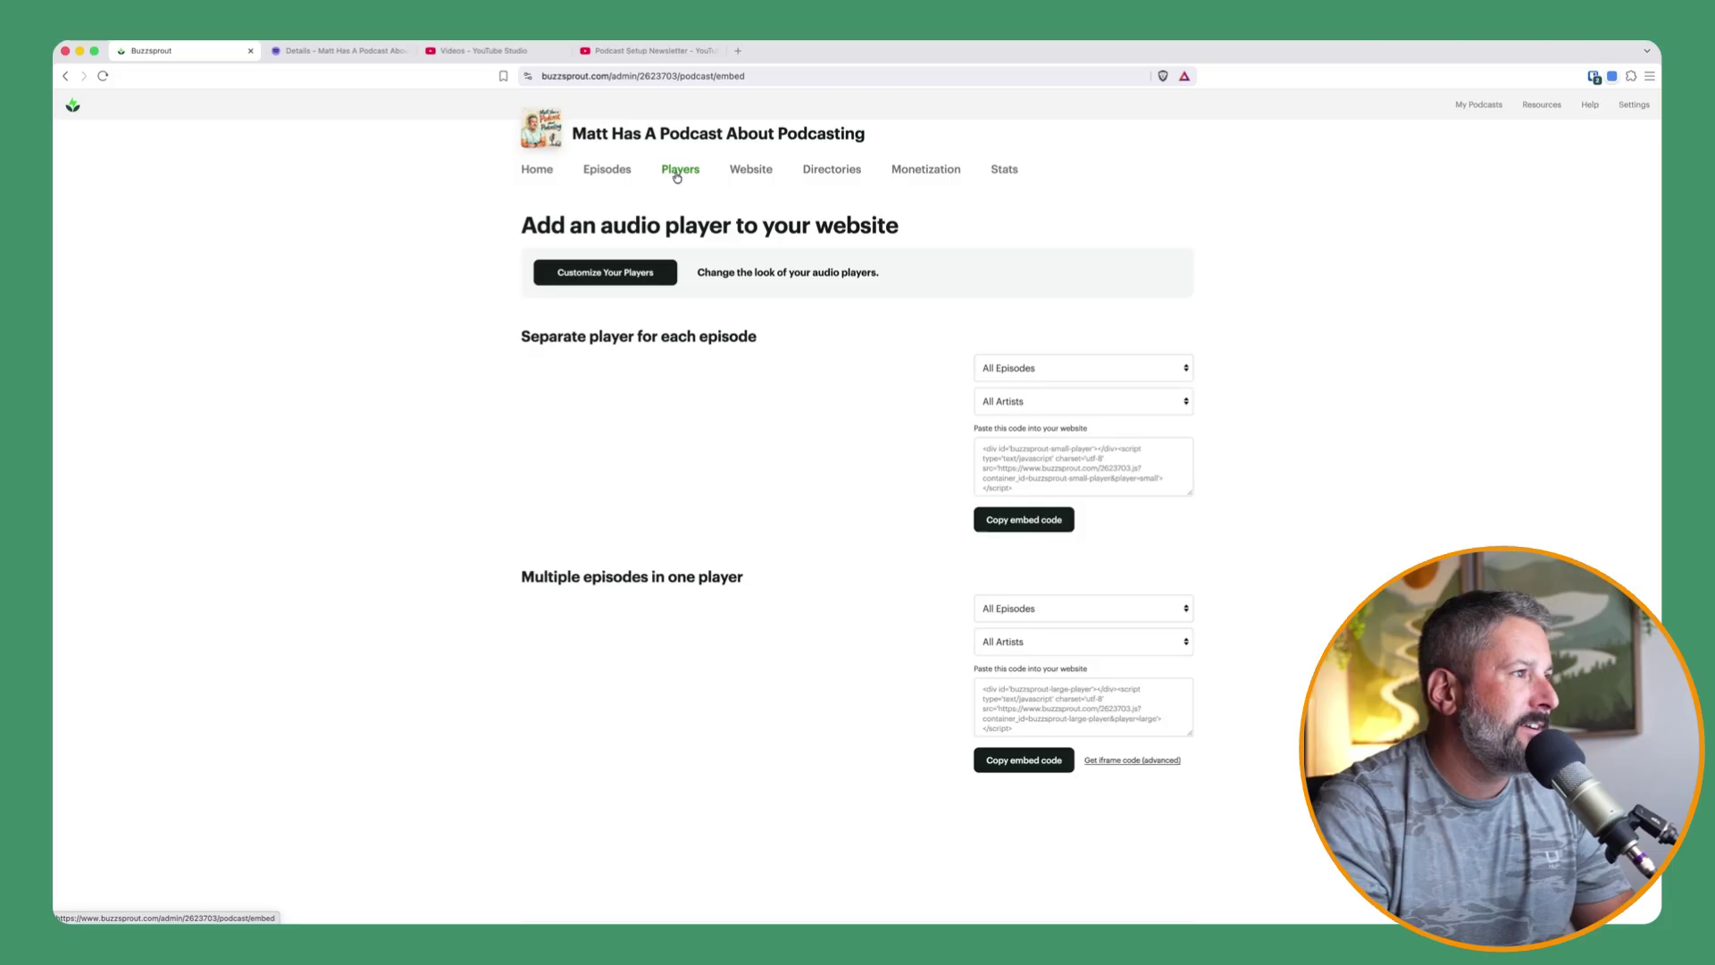
click(608, 173)
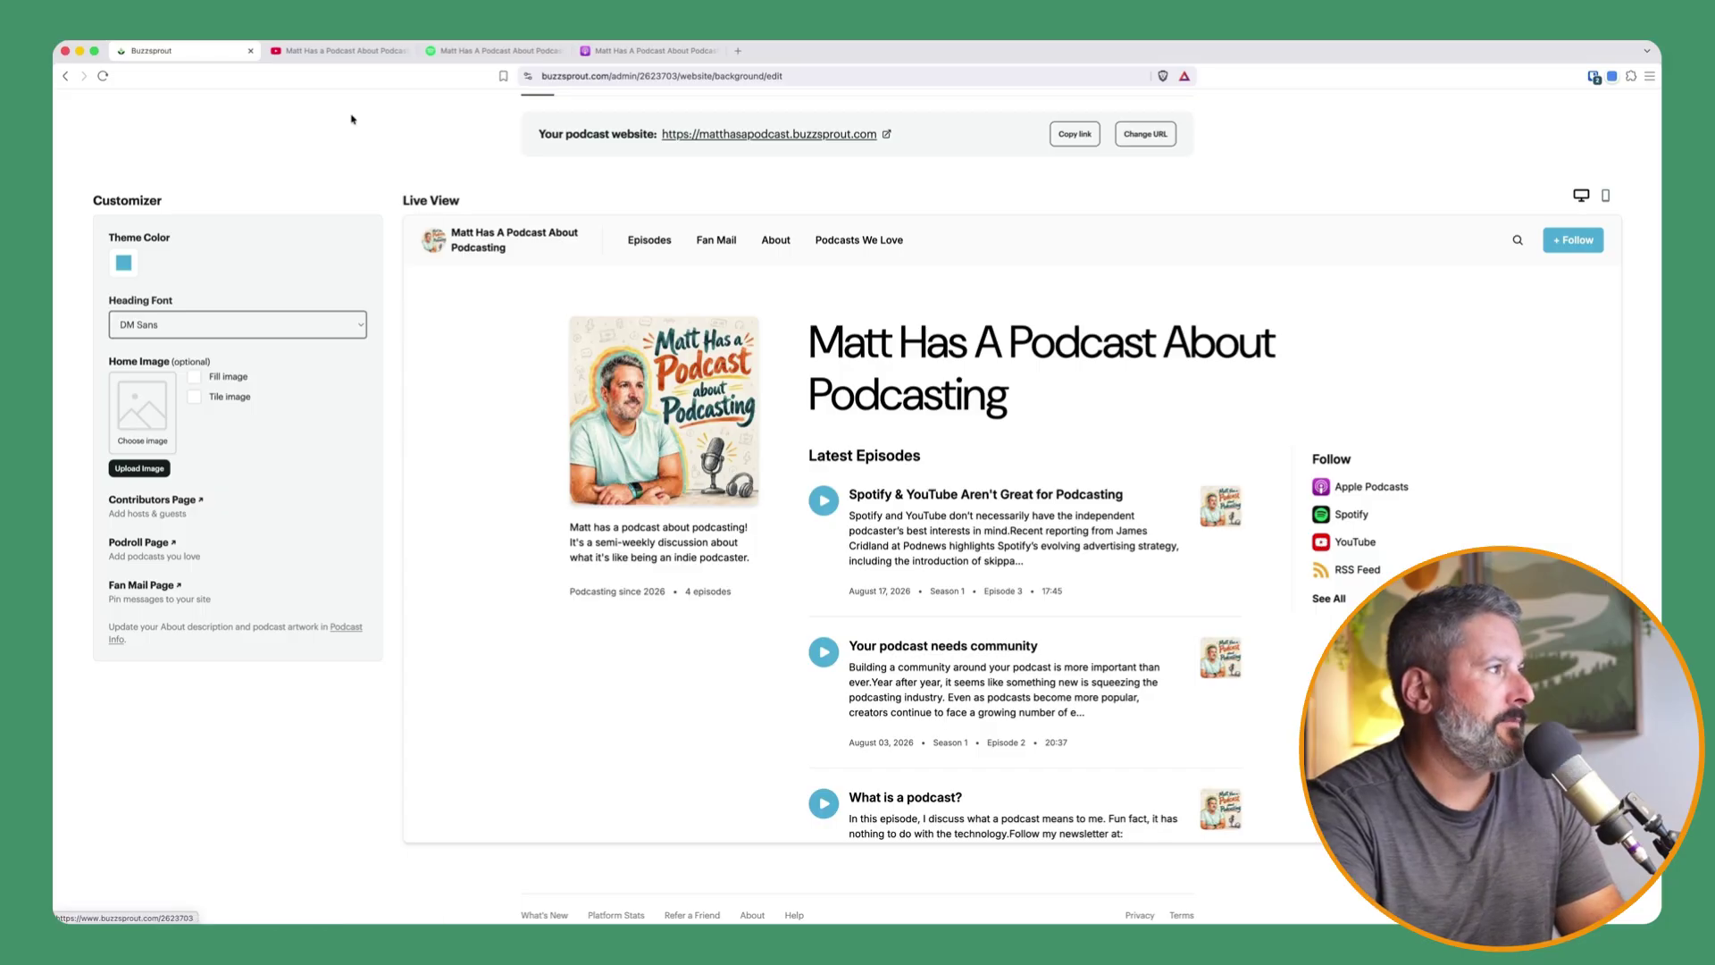
Step: Check the podcast's published video episodes in its YouTube, Spotify and Apple Podcasts listings
click(344, 56)
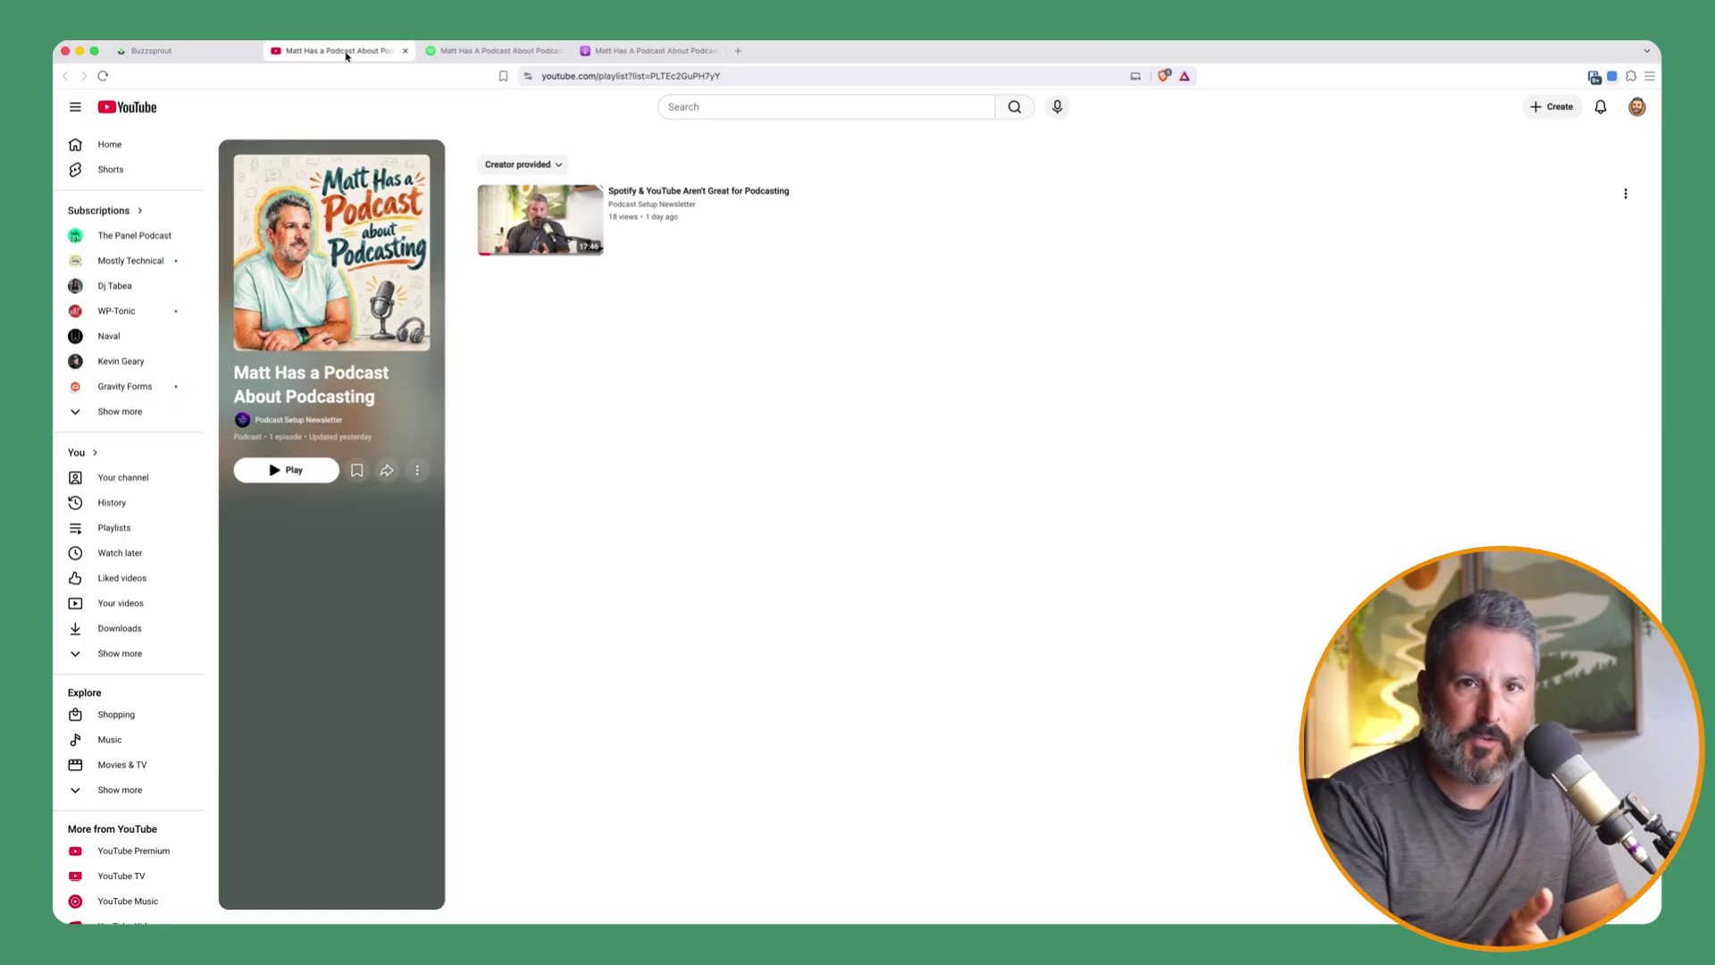
click(494, 54)
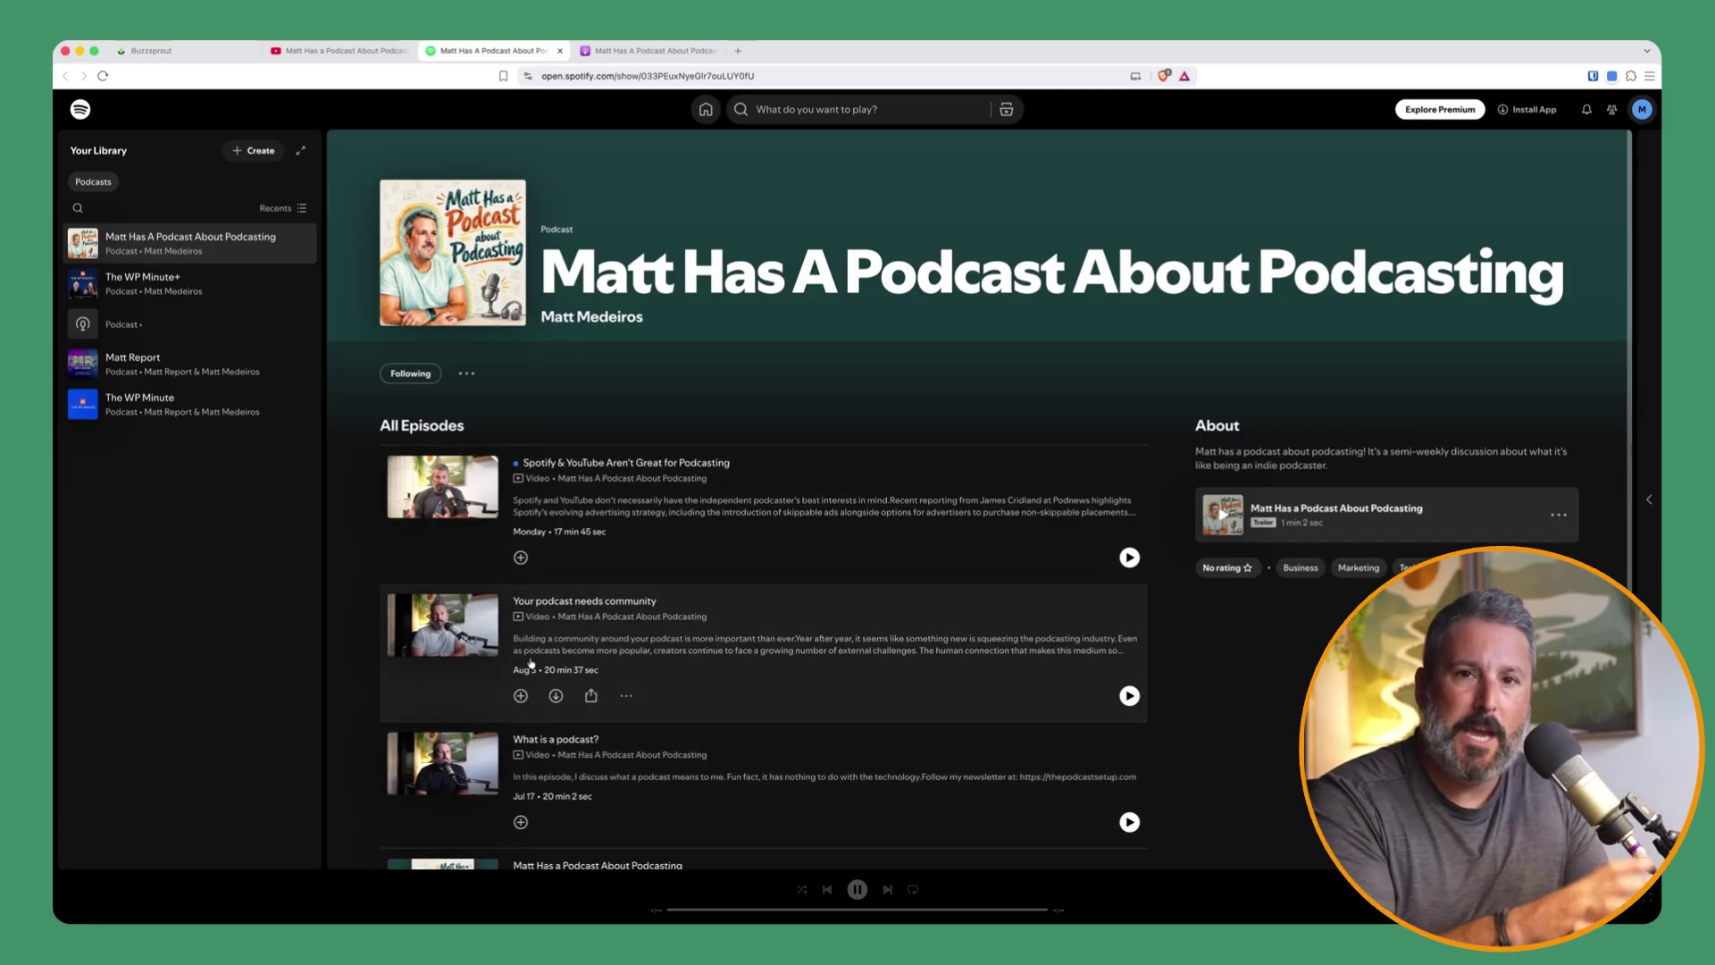
click(649, 51)
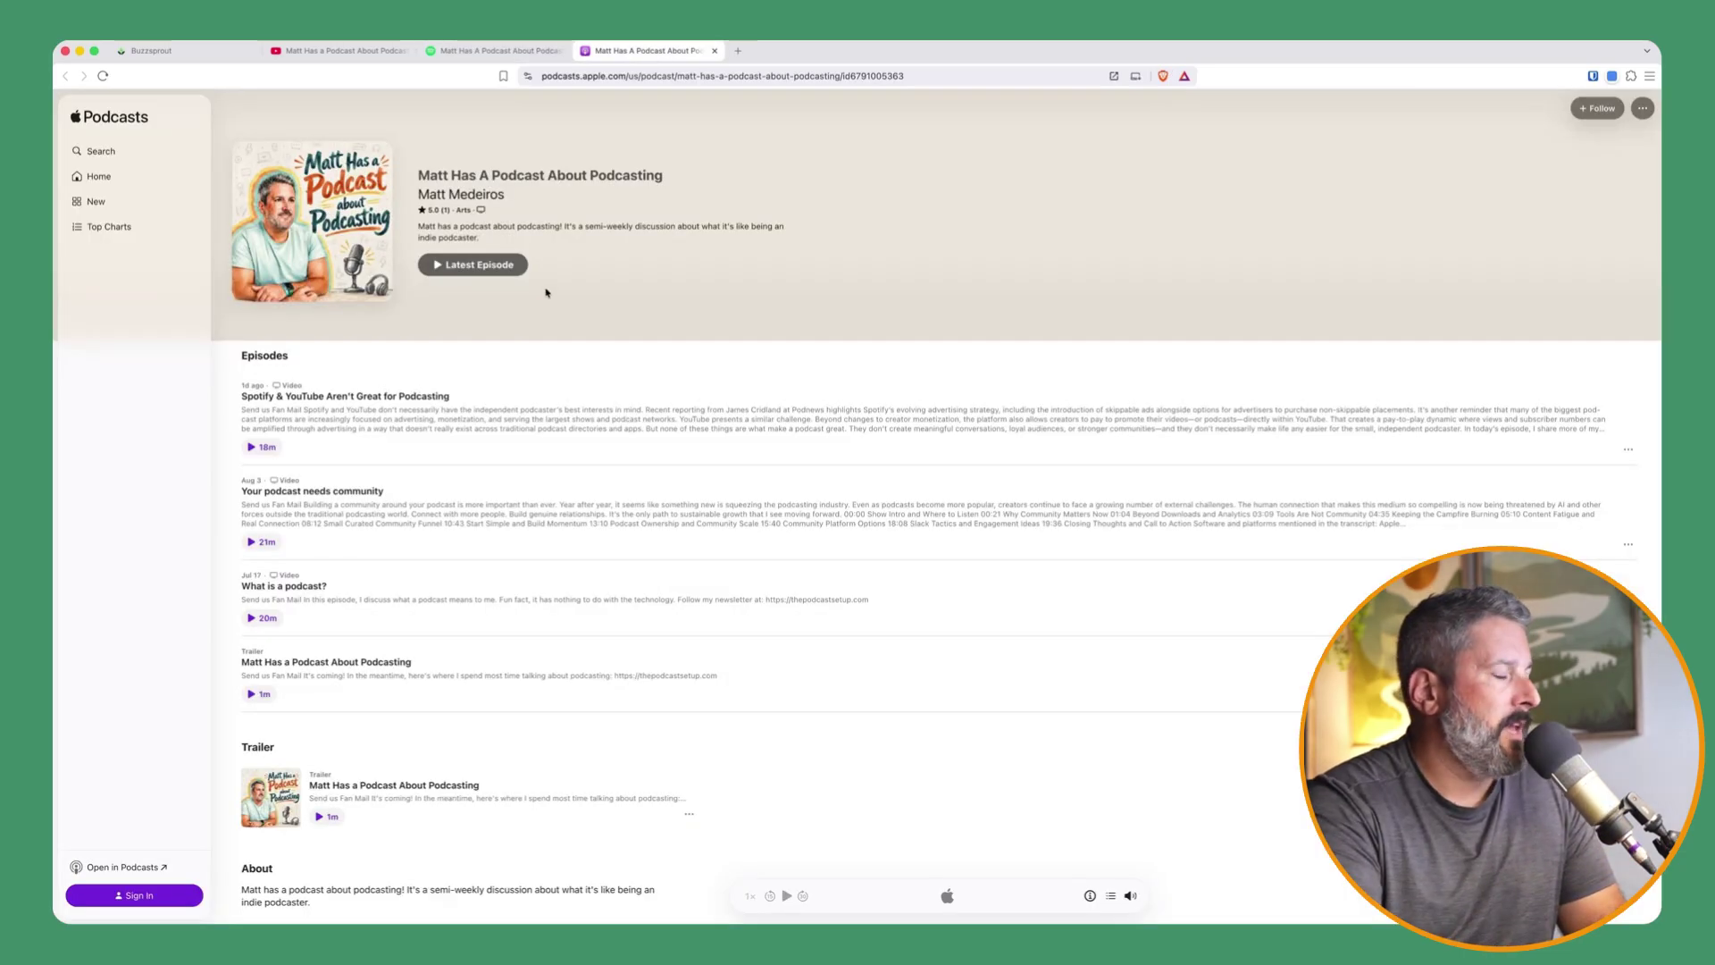